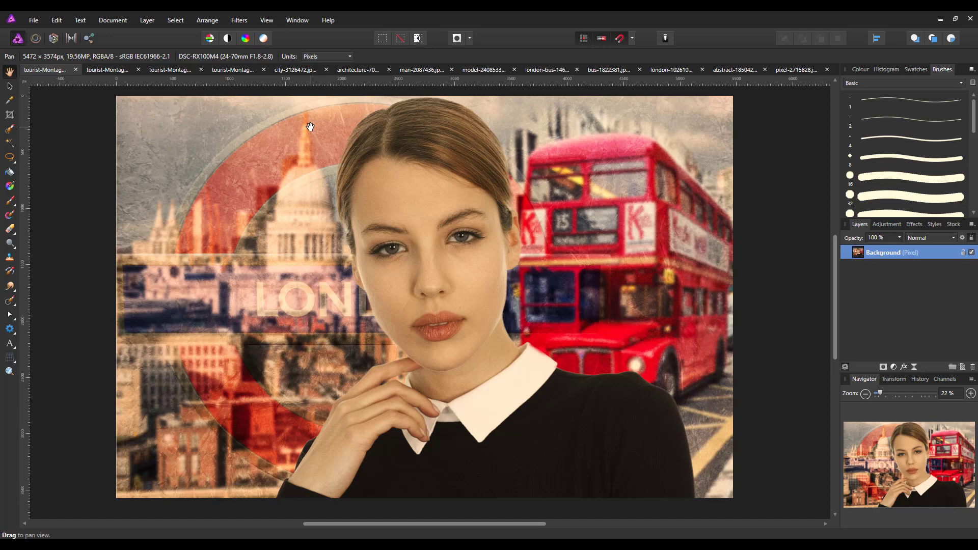
Browse the source photos: St Paul's, Canary Wharf, man, woman, Big Ben, bus, Underground sign, textures.
{"action": "left_click", "coordinate": [303, 70]}
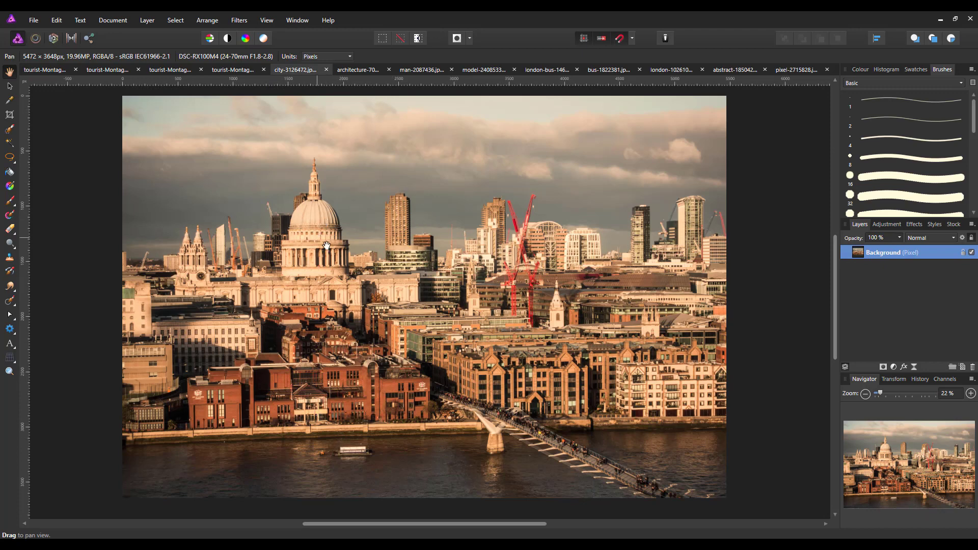
{"action": "left_click", "coordinate": [365, 73]}
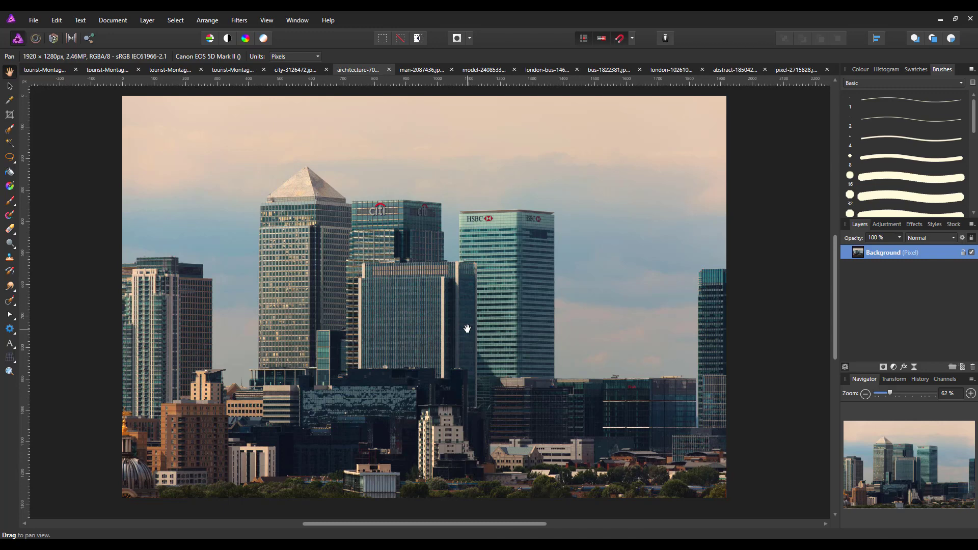
{"action": "left_click", "coordinate": [428, 73]}
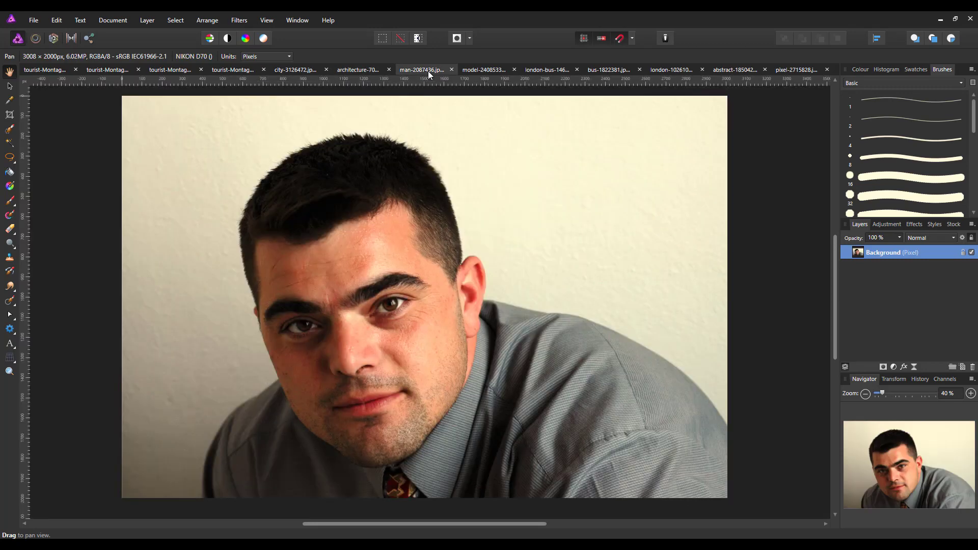
{"action": "left_click", "coordinate": [488, 71]}
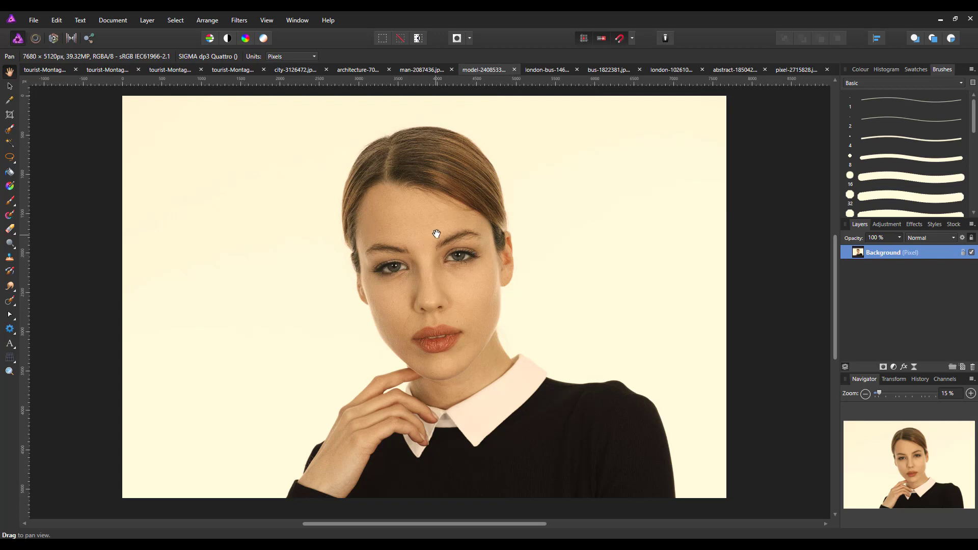
{"action": "left_click", "coordinate": [559, 72]}
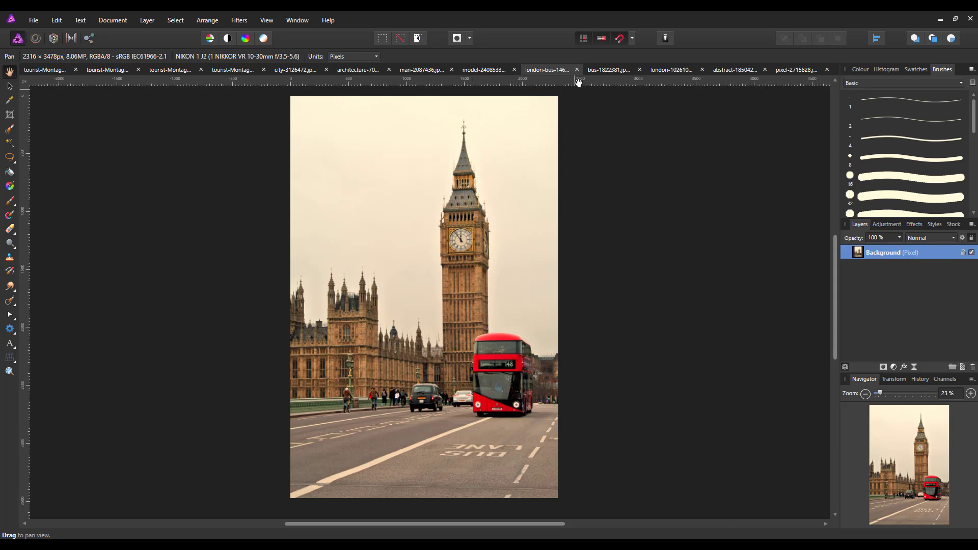
{"action": "left_click", "coordinate": [622, 73]}
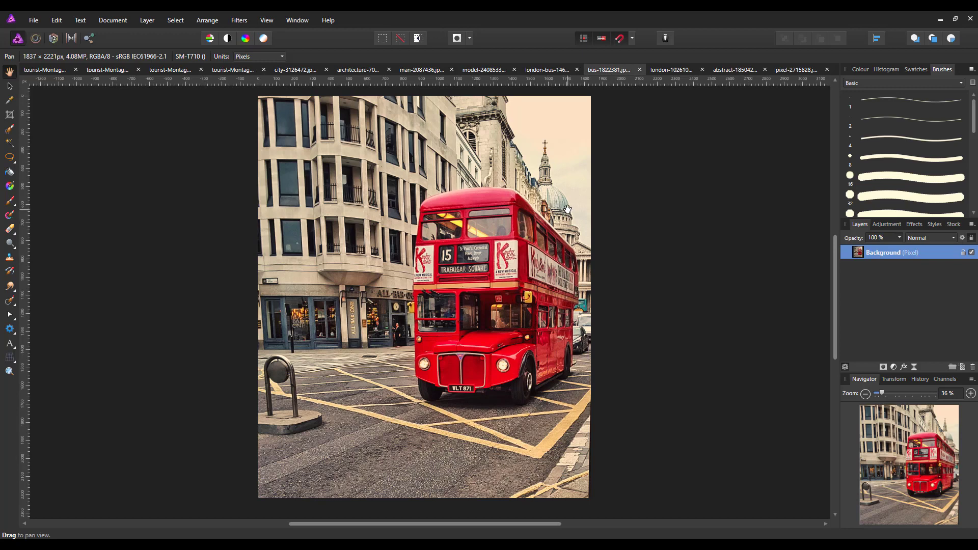
{"action": "left_click", "coordinate": [684, 72]}
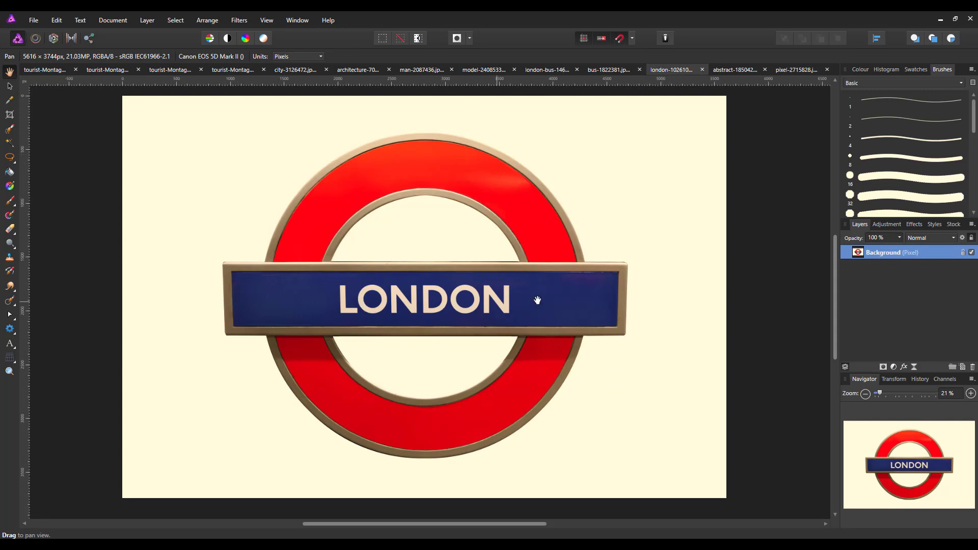
{"action": "left_click", "coordinate": [746, 72]}
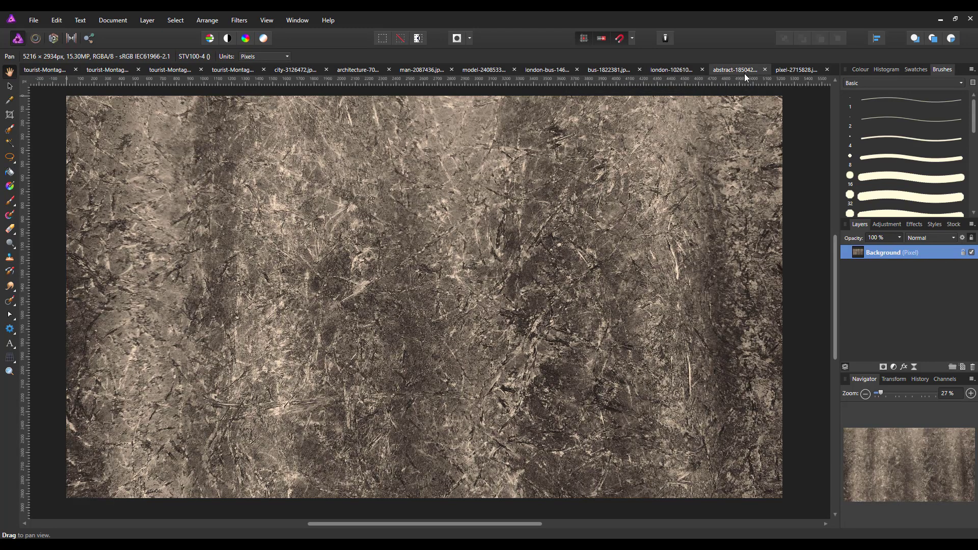
{"action": "left_click", "coordinate": [787, 71]}
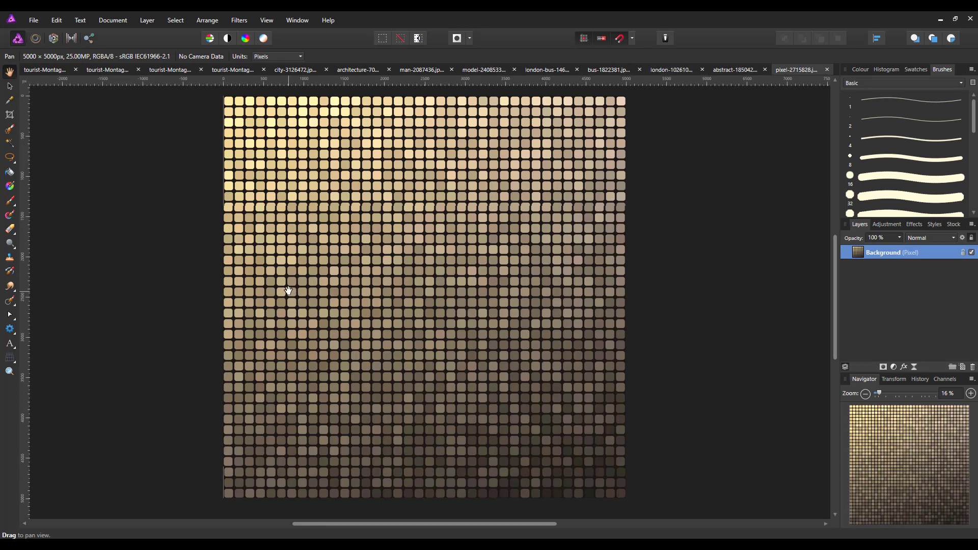
Step through the montage versions, ending on the man before the LONDON roundel and Canary Wharf.
{"action": "left_click", "coordinate": [59, 72]}
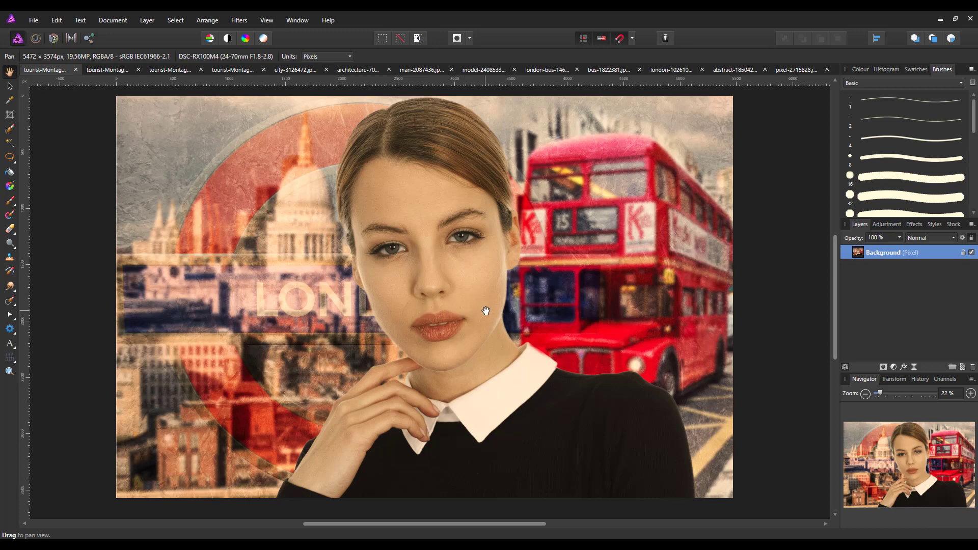
{"action": "left_click", "coordinate": [116, 69]}
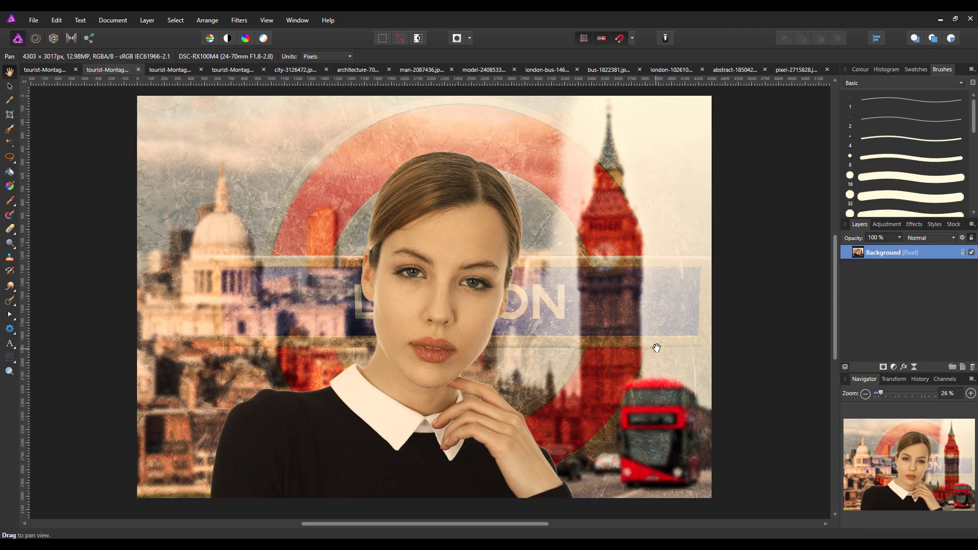
{"action": "left_click", "coordinate": [170, 72]}
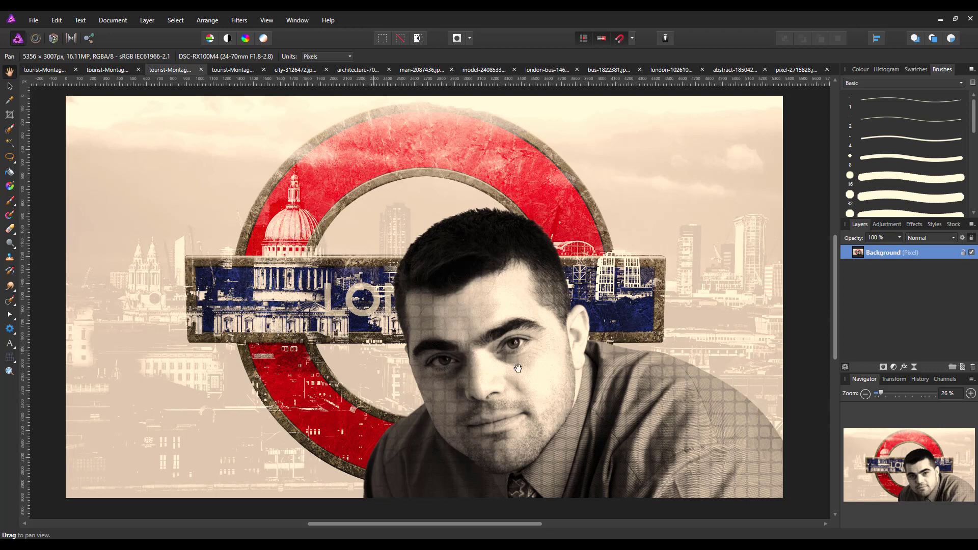
{"action": "left_click", "coordinate": [236, 73]}
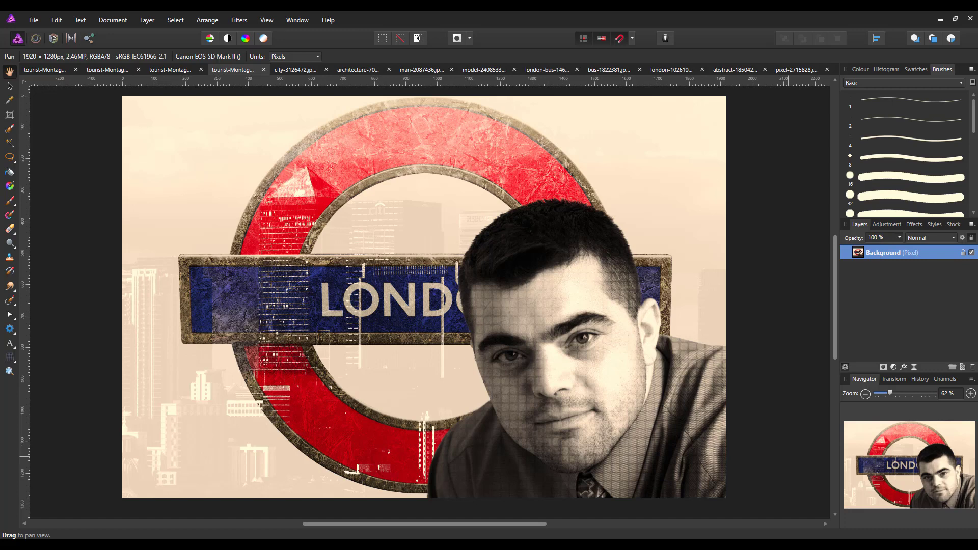
Switch back to tourist-Montage-test1.jpg with the woman, St Paul's and the red bus.
{"action": "left_click", "coordinate": [57, 69]}
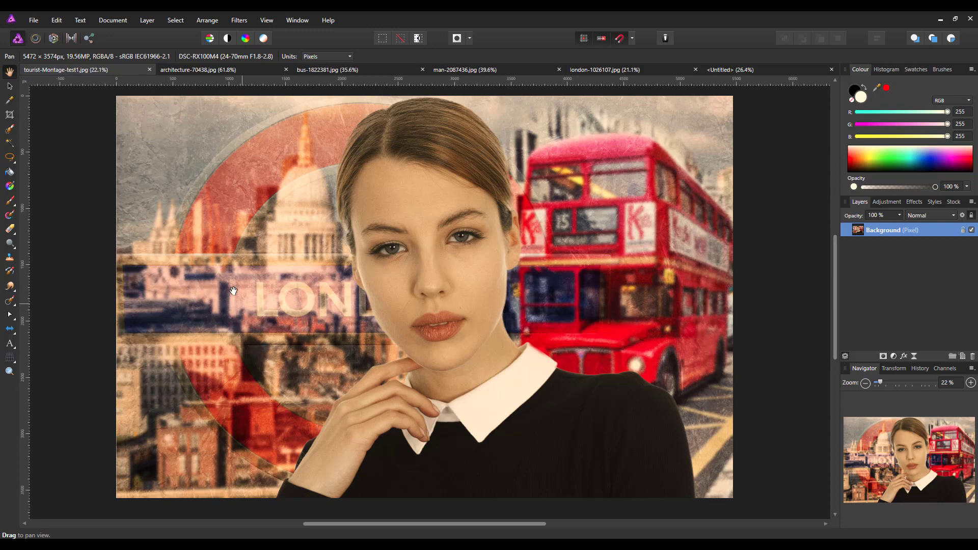
Copy the Canary Wharf skyline layer and paste it into the blank 5000×3000 untitled document.
{"action": "left_click", "coordinate": [249, 68]}
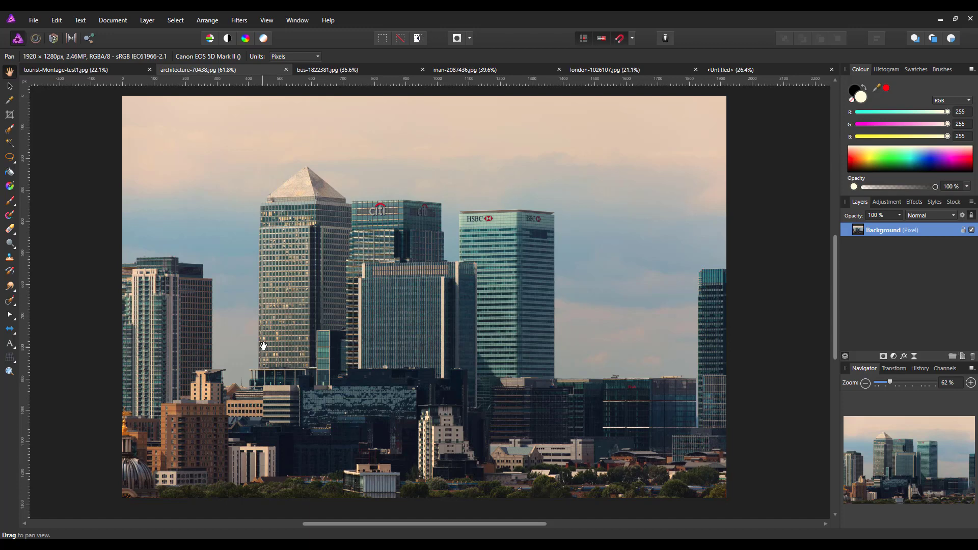
{"action": "left_click", "coordinate": [762, 72]}
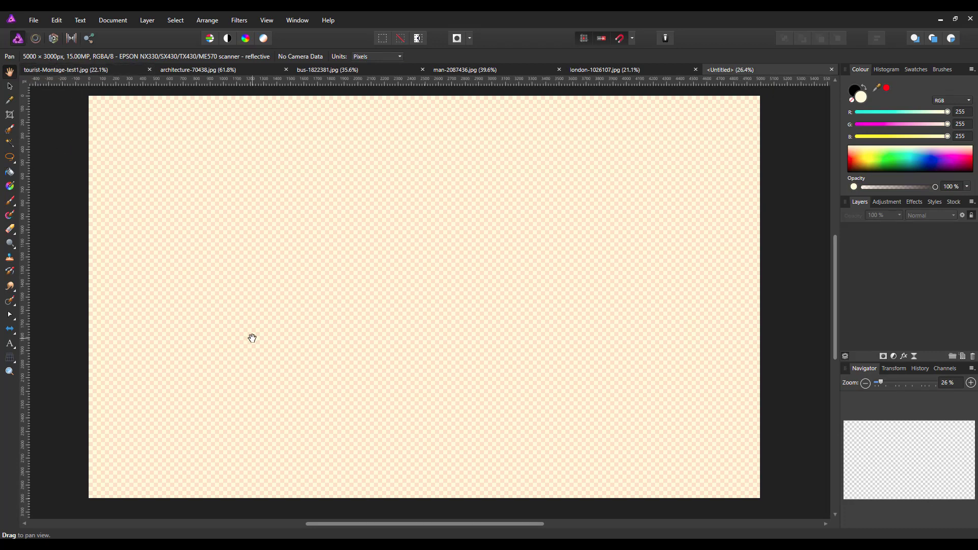
{"action": "left_click", "coordinate": [226, 70]}
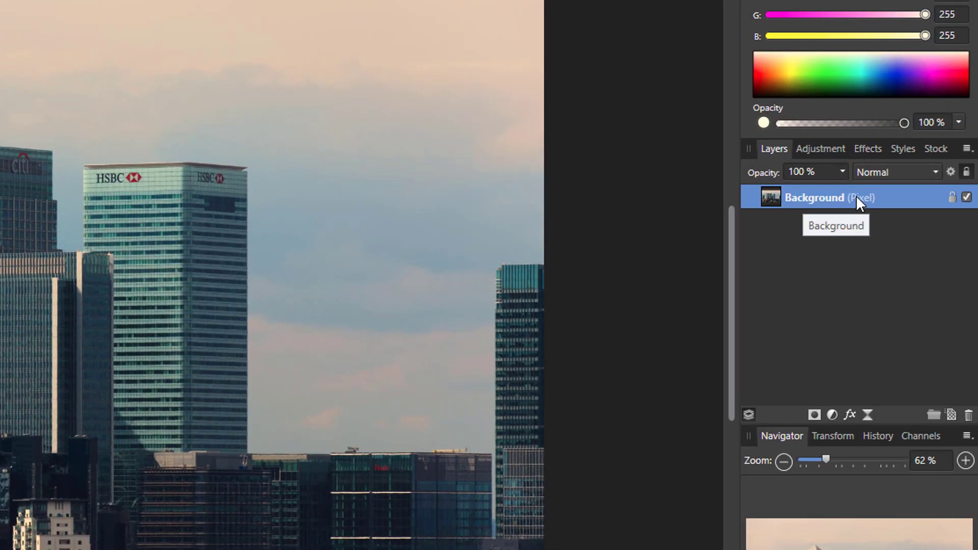
{"action": "right_click", "coordinate": [856, 198]}
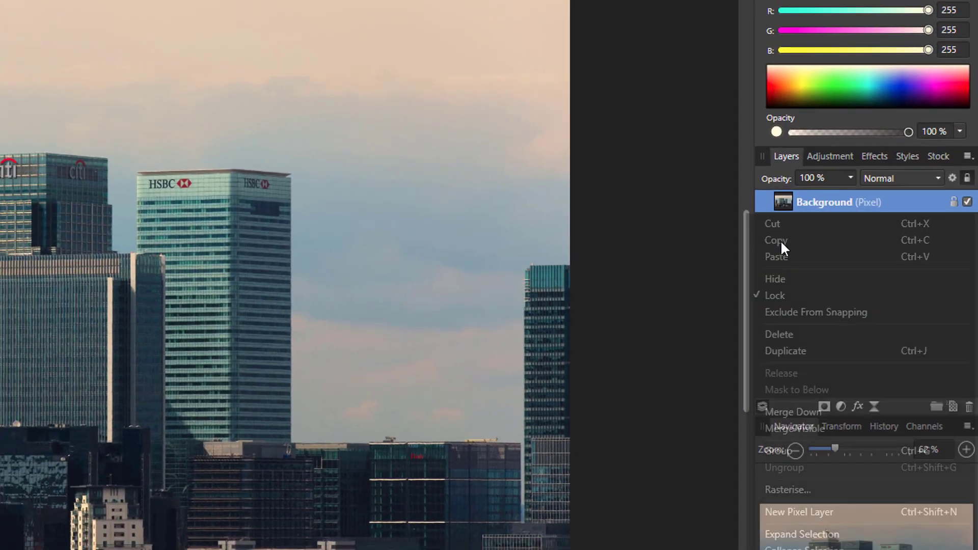
{"action": "key", "text": "Escape"}
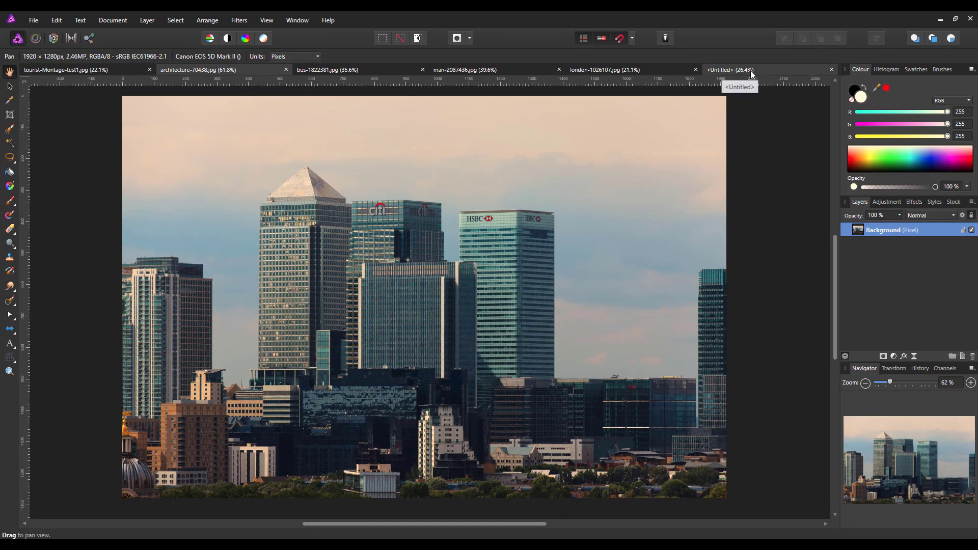
{"action": "left_click", "coordinate": [751, 70]}
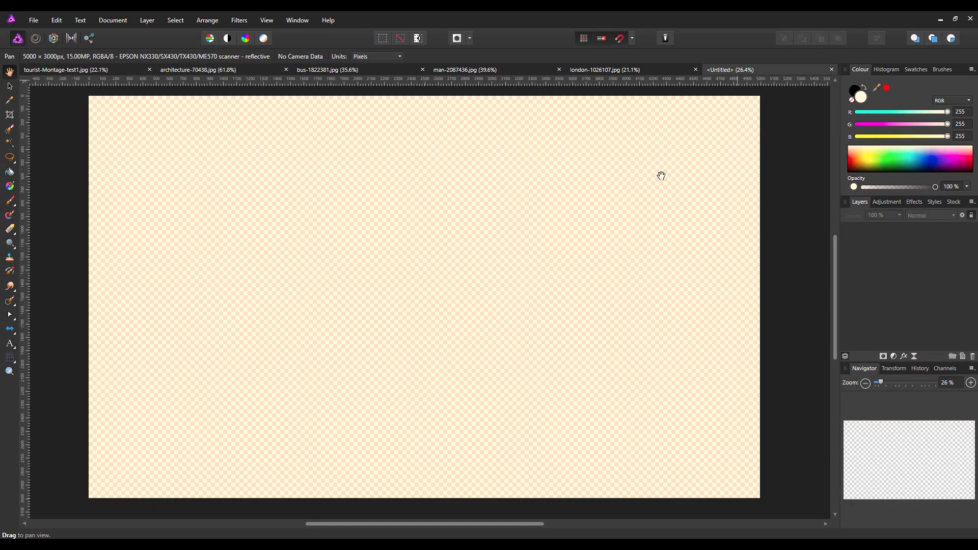
{"action": "left_click", "coordinate": [56, 21]}
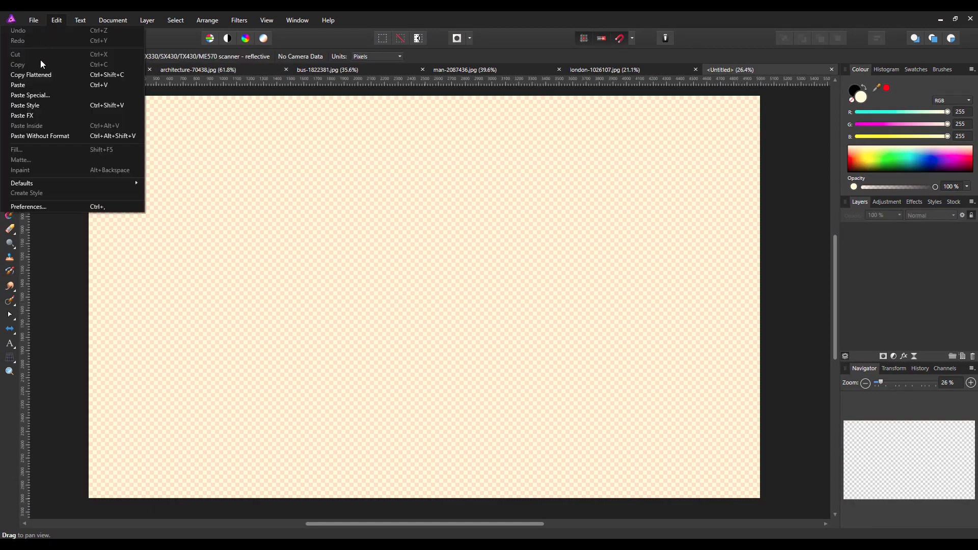
{"action": "left_click", "coordinate": [25, 85]}
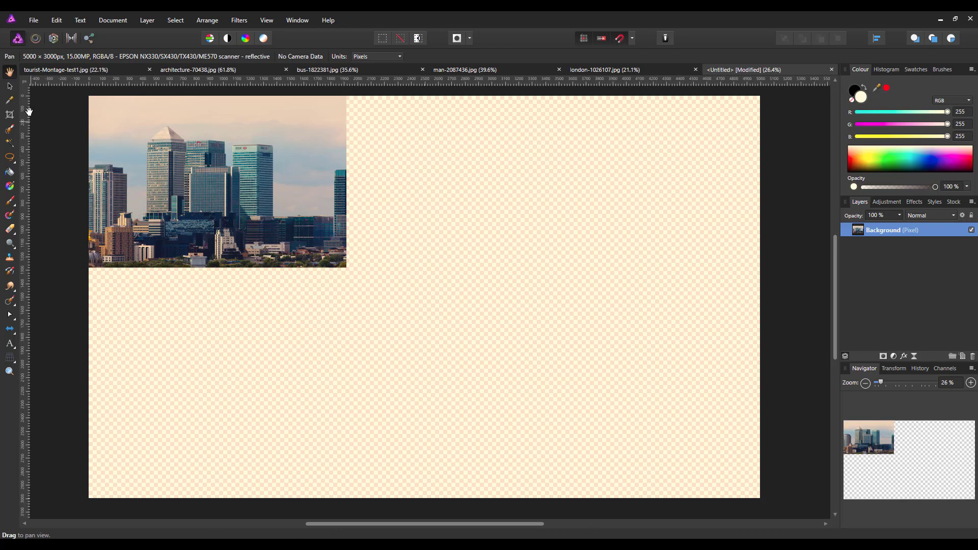
Scale the skyline photo past the canvas edges and snap its right edge to the canvas.
{"action": "left_click", "coordinate": [10, 89]}
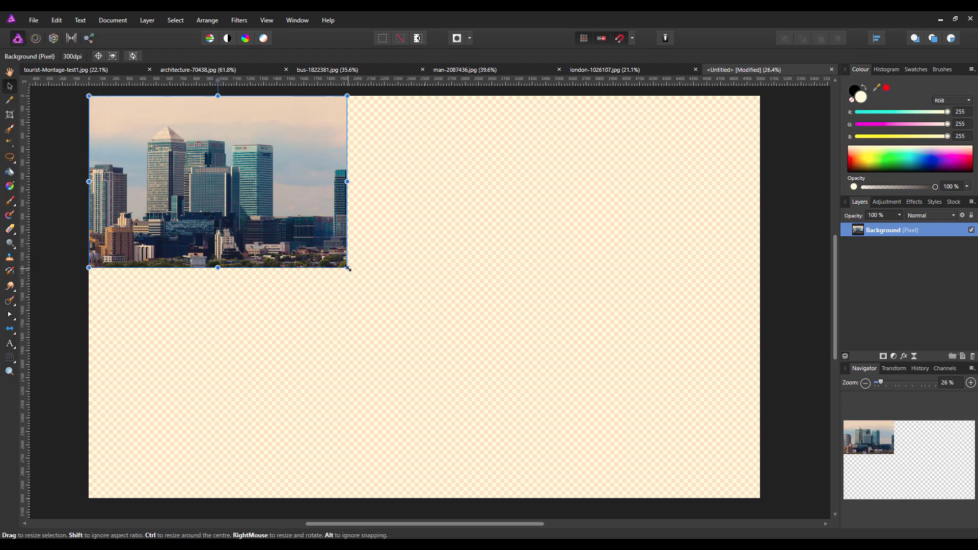
{"action": "left_click_drag", "start_coordinate": [348, 268], "coordinate": [581, 423]}
{"action": "left_click_drag", "start_coordinate": [300, 257], "coordinate": [478, 331]}
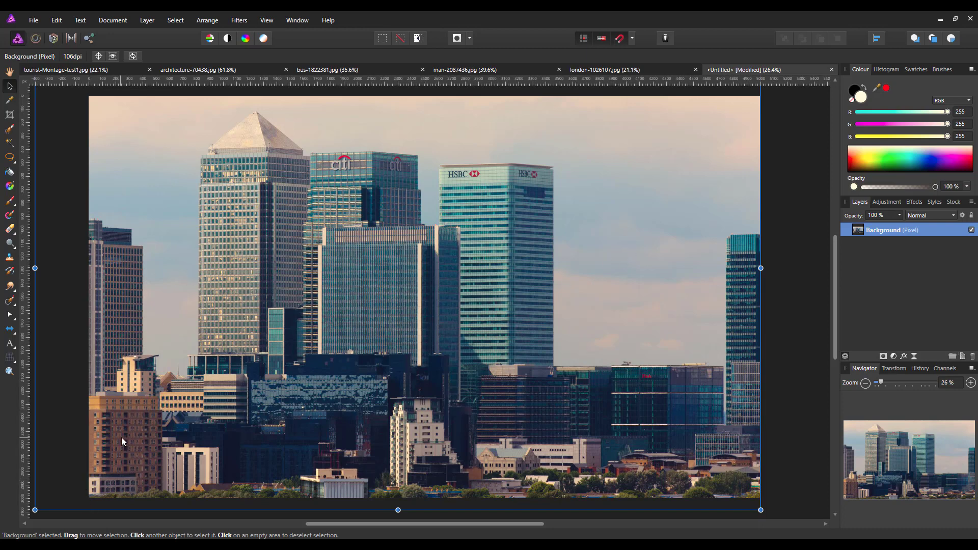
{"action": "scroll", "coordinate": [121, 438], "scroll_direction": "down", "scroll_amount": 2}
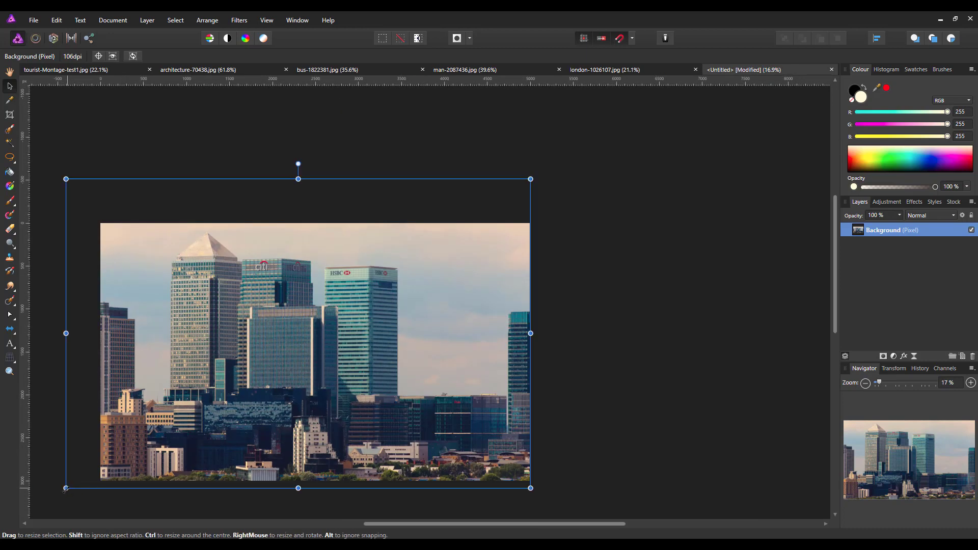
{"action": "left_click_drag", "start_coordinate": [66, 488], "coordinate": [31, 490]}
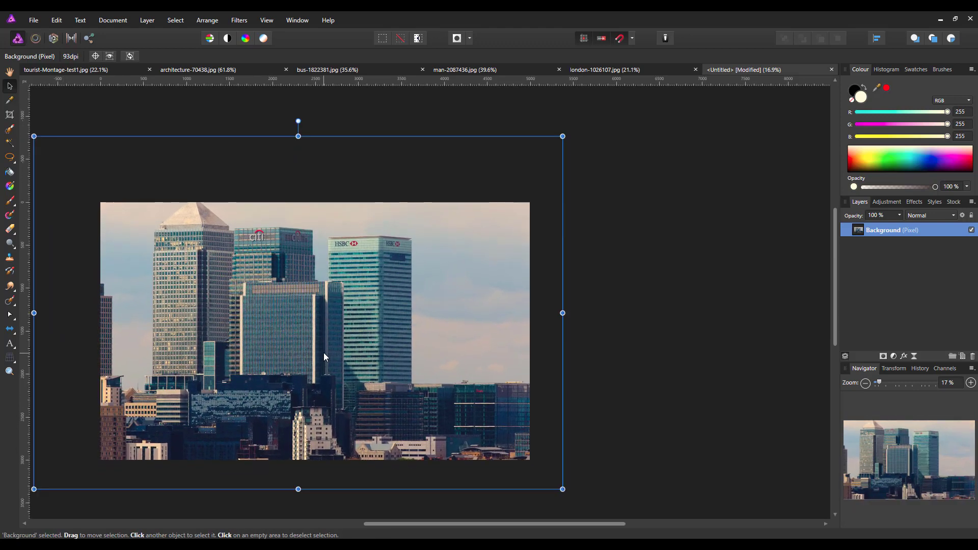
{"action": "left_click_drag", "start_coordinate": [321, 354], "coordinate": [290, 373]}
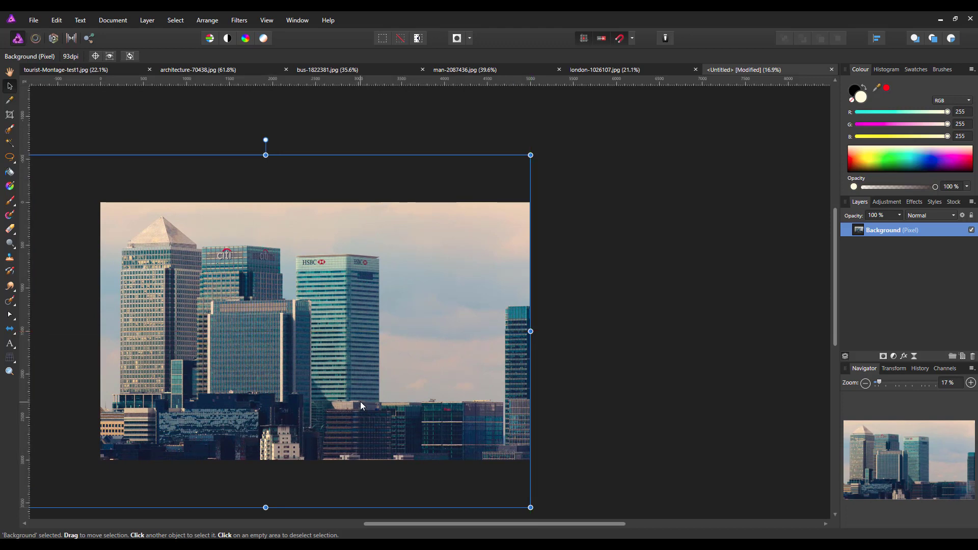
{"action": "scroll", "coordinate": [361, 405], "scroll_direction": "up", "scroll_amount": 3}
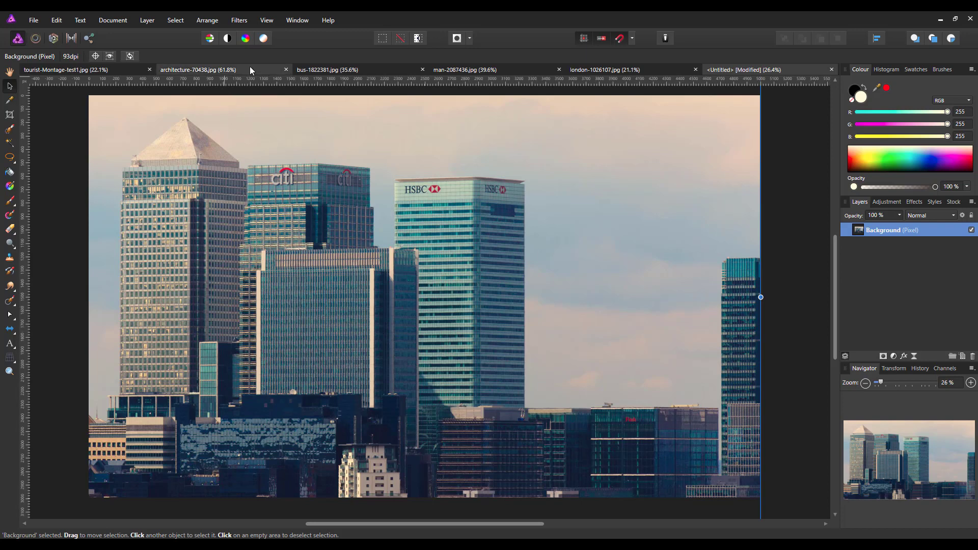
Copy the red bus photo's Background layer for pasting into the untitled skyline montage.
{"action": "left_click", "coordinate": [374, 69]}
{"action": "key", "text": "h"}
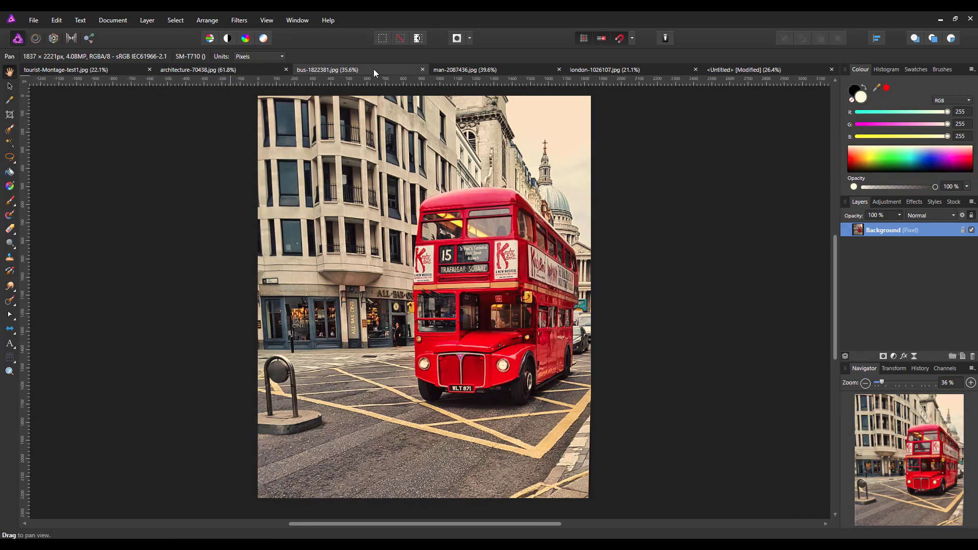
{"action": "right_click", "coordinate": [912, 231]}
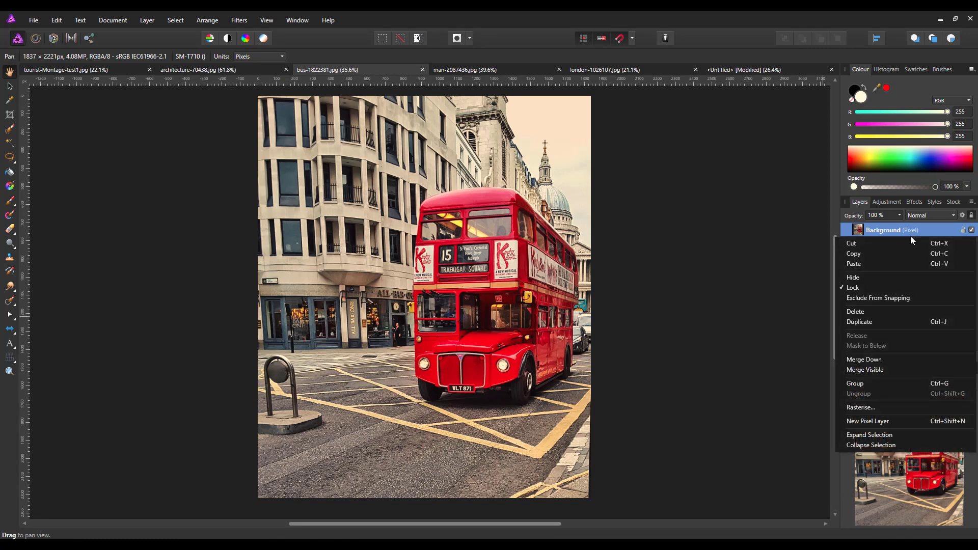
{"action": "left_click", "coordinate": [858, 254]}
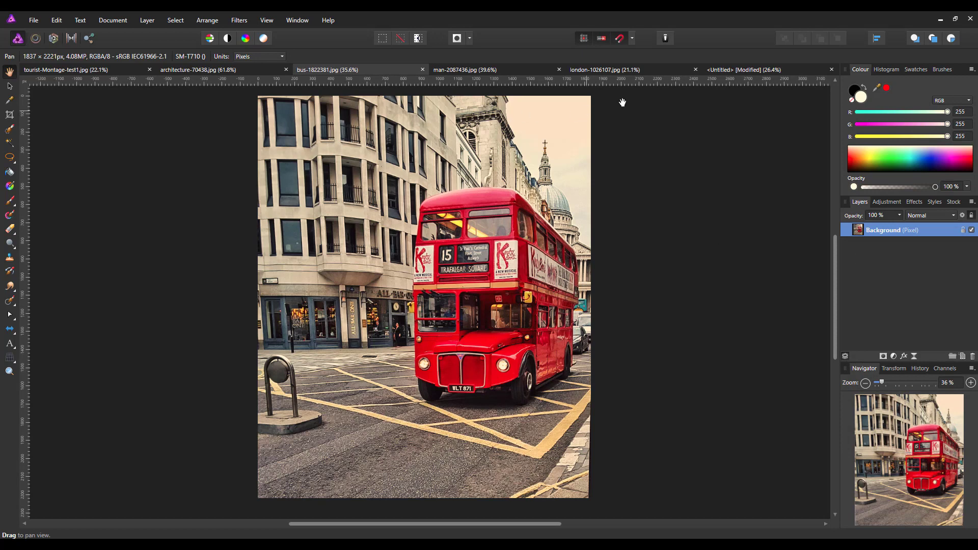
{"action": "left_click", "coordinate": [728, 70]}
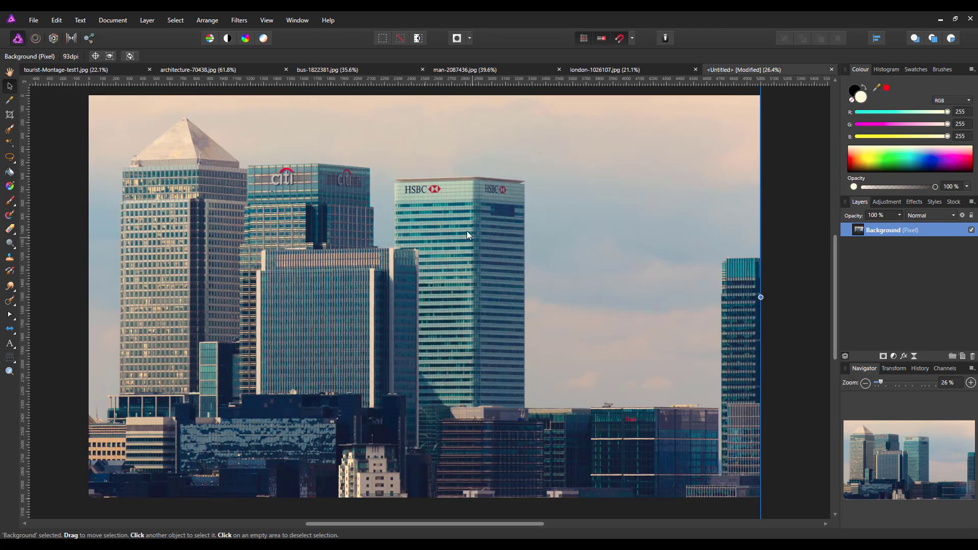
{"action": "left_click", "coordinate": [57, 20]}
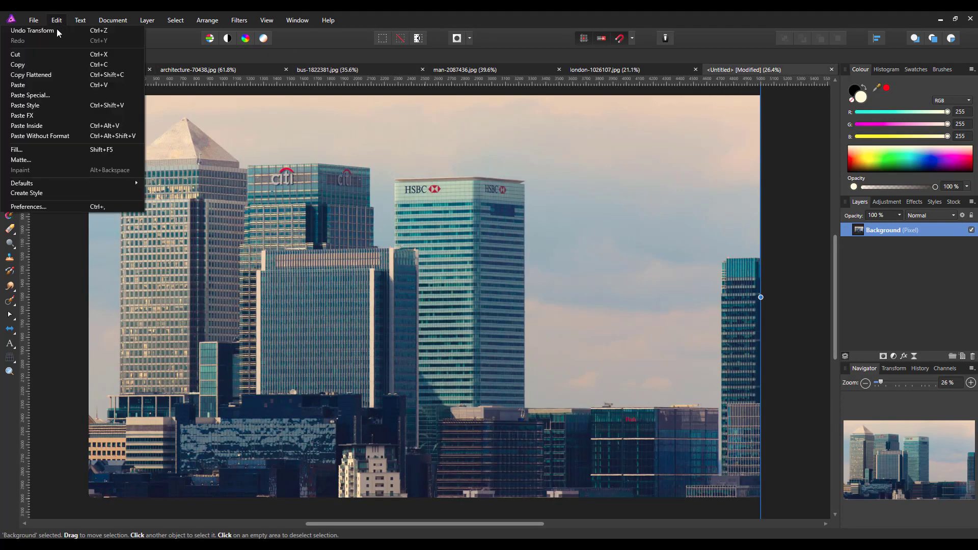
Paste the bus photo, then move and enlarge it to fill the montage's right half.
{"action": "left_click", "coordinate": [28, 87]}
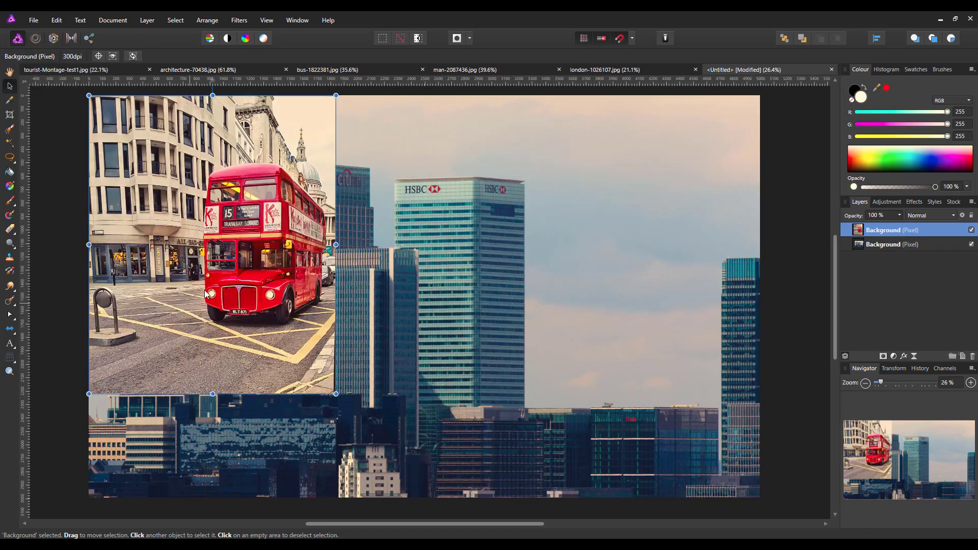
{"action": "left_click_drag", "start_coordinate": [231, 267], "coordinate": [651, 372]}
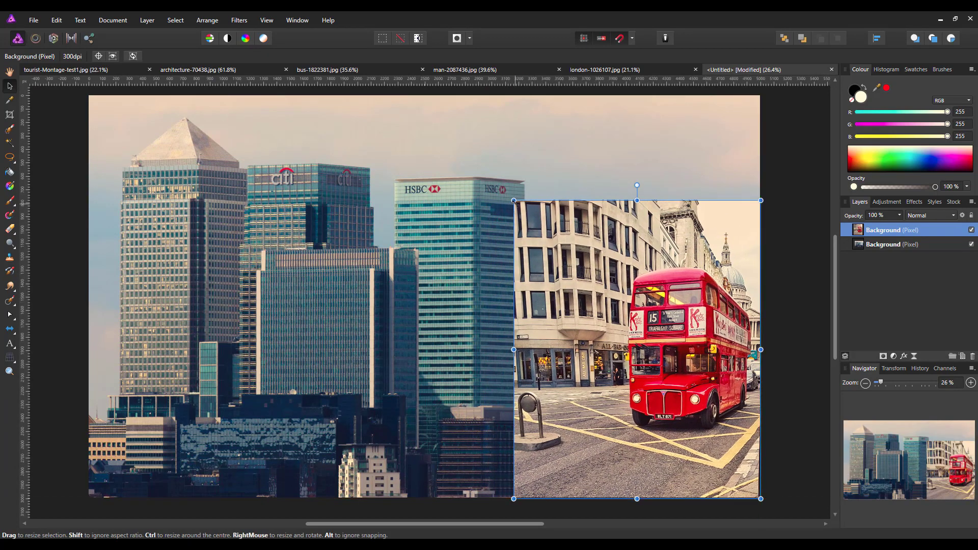
{"action": "left_click_drag", "start_coordinate": [513, 200], "coordinate": [466, 143]}
{"action": "left_click_drag", "start_coordinate": [691, 361], "coordinate": [646, 322]}
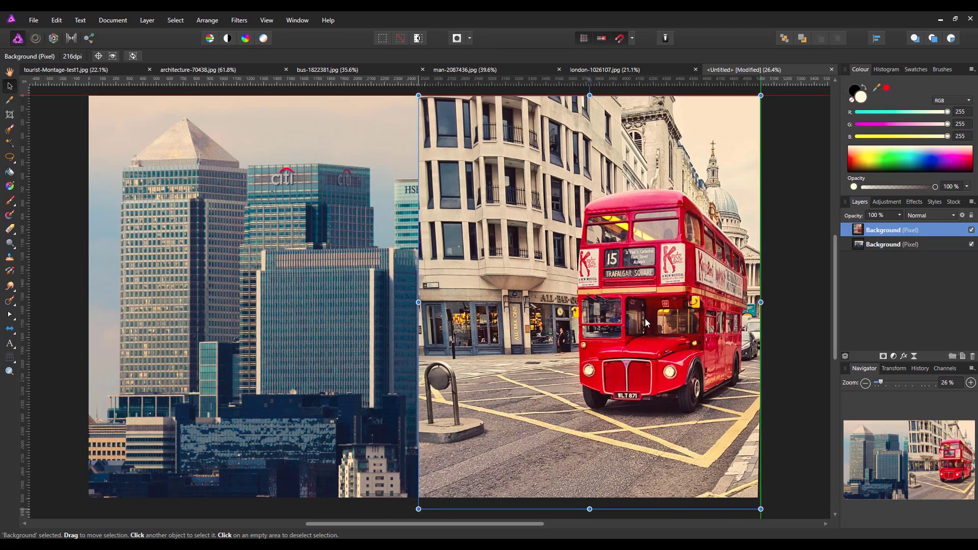
{"action": "left_click_drag", "start_coordinate": [645, 322], "coordinate": [646, 322]}
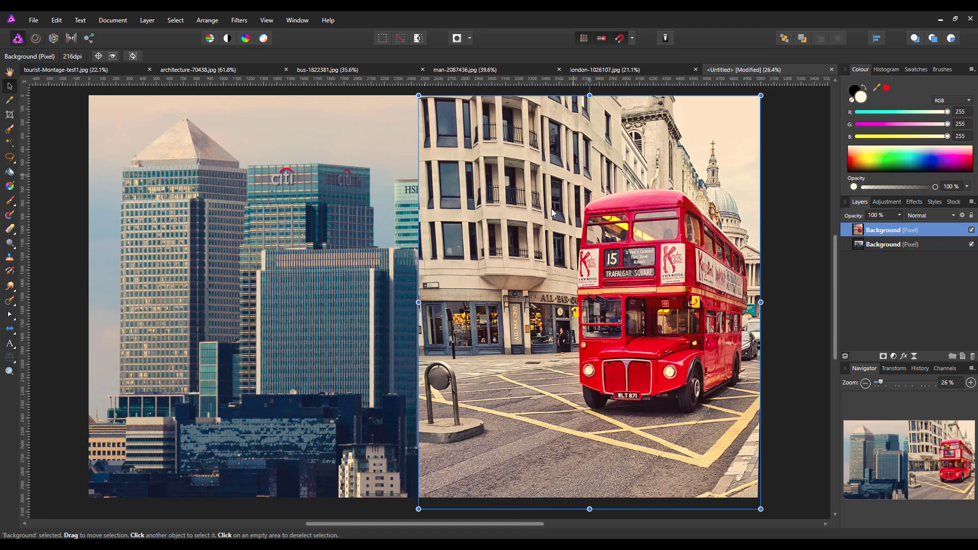
Set up the Erase Brush with a larger size and about 57% opacity.
{"action": "left_click", "coordinate": [10, 230]}
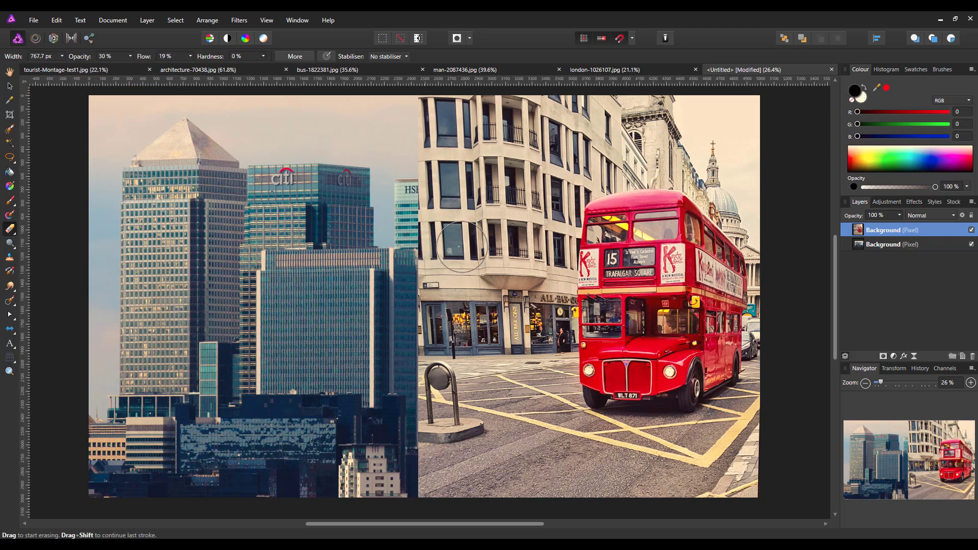
{"action": "key", "text": "bracketright"}
{"action": "key", "text": "bracketright"}
{"action": "key", "text": "bracketright"}
{"action": "key", "text": "bracketright"}
{"action": "key", "text": "bracketright"}
{"action": "key", "text": "bracketright"}
{"action": "key", "text": "bracketright"}
{"action": "key", "text": "bracketright"}
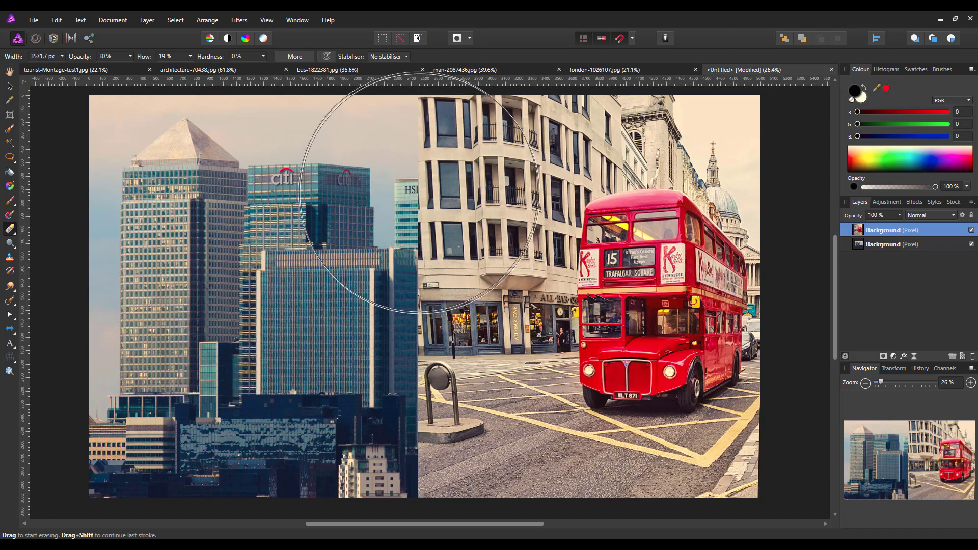
{"action": "key", "text": "bracketright"}
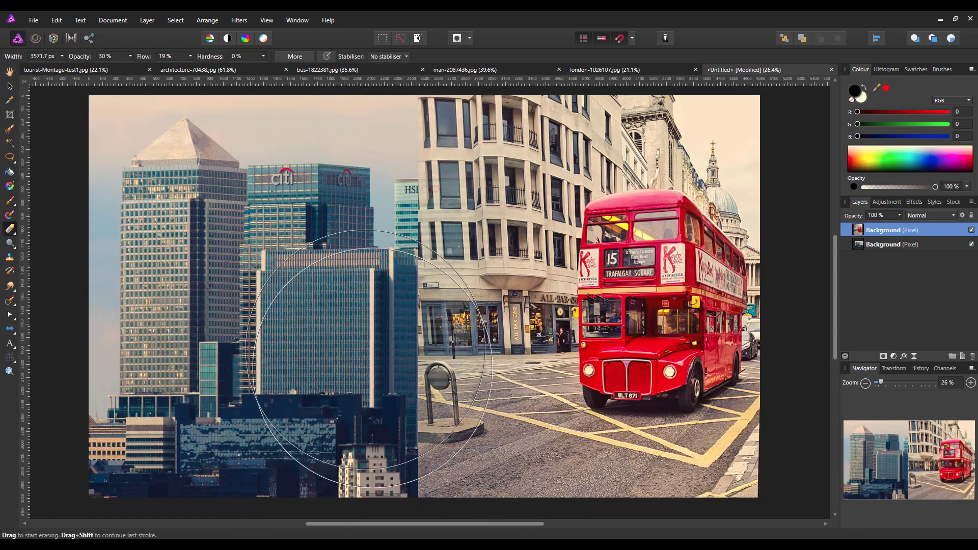
{"action": "left_click", "coordinate": [130, 56]}
Softly erase the bus layer's left side and bottom so the HSBC and glass towers show through.
{"action": "mouse_move", "coordinate": [417, 429]}
{"action": "left_mouse_down"}
{"action": "mouse_move", "coordinate": [339, 447]}
{"action": "mouse_move", "coordinate": [328, 393]}
{"action": "left_mouse_up"}
{"action": "mouse_move", "coordinate": [387, 129]}
{"action": "left_mouse_down"}
{"action": "mouse_move", "coordinate": [423, 168]}
{"action": "mouse_move", "coordinate": [448, 112]}
{"action": "mouse_move", "coordinate": [459, 152]}
{"action": "left_mouse_up"}
{"action": "mouse_move", "coordinate": [329, 324]}
{"action": "left_mouse_down"}
{"action": "mouse_move", "coordinate": [396, 420]}
{"action": "mouse_move", "coordinate": [431, 421]}
{"action": "mouse_move", "coordinate": [426, 391]}
{"action": "mouse_move", "coordinate": [388, 360]}
{"action": "mouse_move", "coordinate": [401, 433]}
{"action": "mouse_move", "coordinate": [382, 384]}
{"action": "mouse_move", "coordinate": [393, 430]}
{"action": "mouse_move", "coordinate": [353, 387]}
{"action": "mouse_move", "coordinate": [354, 395]}
{"action": "mouse_move", "coordinate": [337, 268]}
{"action": "mouse_move", "coordinate": [351, 228]}
{"action": "mouse_move", "coordinate": [376, 204]}
{"action": "mouse_move", "coordinate": [411, 200]}
{"action": "mouse_move", "coordinate": [393, 201]}
{"action": "mouse_move", "coordinate": [394, 185]}
{"action": "mouse_move", "coordinate": [417, 203]}
{"action": "mouse_move", "coordinate": [408, 186]}
{"action": "mouse_move", "coordinate": [444, 172]}
{"action": "mouse_move", "coordinate": [425, 141]}
{"action": "mouse_move", "coordinate": [444, 135]}
{"action": "mouse_move", "coordinate": [455, 189]}
{"action": "mouse_move", "coordinate": [391, 271]}
{"action": "mouse_move", "coordinate": [385, 327]}
{"action": "mouse_move", "coordinate": [424, 425]}
{"action": "mouse_move", "coordinate": [344, 412]}
{"action": "mouse_move", "coordinate": [360, 384]}
{"action": "mouse_move", "coordinate": [441, 424]}
{"action": "mouse_move", "coordinate": [400, 416]}
{"action": "mouse_move", "coordinate": [437, 439]}
{"action": "mouse_move", "coordinate": [400, 388]}
{"action": "mouse_move", "coordinate": [418, 425]}
{"action": "mouse_move", "coordinate": [465, 458]}
{"action": "mouse_move", "coordinate": [404, 448]}
{"action": "mouse_move", "coordinate": [376, 367]}
{"action": "left_mouse_up"}
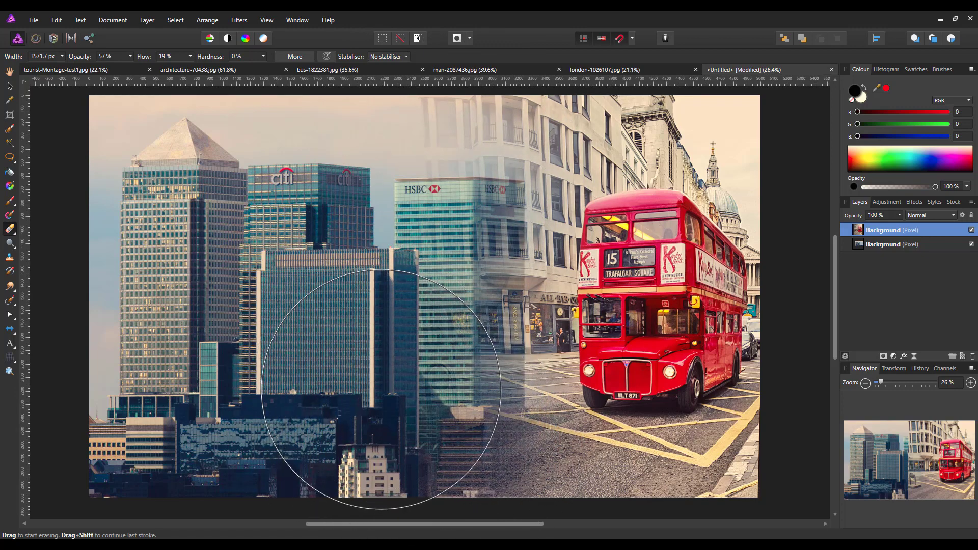
{"action": "key", "text": "bracketleft"}
{"action": "key", "text": "bracketleft"}
{"action": "key", "text": "bracketleft"}
{"action": "key", "text": "bracketleft"}
{"action": "mouse_move", "coordinate": [472, 442]}
{"action": "left_mouse_down"}
{"action": "mouse_move", "coordinate": [417, 449]}
{"action": "mouse_move", "coordinate": [412, 413]}
{"action": "mouse_move", "coordinate": [432, 360]}
{"action": "mouse_move", "coordinate": [458, 339]}
{"action": "mouse_move", "coordinate": [449, 178]}
{"action": "mouse_move", "coordinate": [438, 159]}
{"action": "mouse_move", "coordinate": [451, 137]}
{"action": "mouse_move", "coordinate": [408, 125]}
{"action": "mouse_move", "coordinate": [407, 139]}
{"action": "mouse_move", "coordinate": [513, 107]}
{"action": "mouse_move", "coordinate": [495, 135]}
{"action": "mouse_move", "coordinate": [516, 134]}
{"action": "mouse_move", "coordinate": [495, 125]}
{"action": "mouse_move", "coordinate": [560, 112]}
{"action": "mouse_move", "coordinate": [549, 108]}
{"action": "mouse_move", "coordinate": [570, 98]}
{"action": "mouse_move", "coordinate": [419, 135]}
{"action": "mouse_move", "coordinate": [465, 127]}
{"action": "mouse_move", "coordinate": [501, 165]}
{"action": "mouse_move", "coordinate": [446, 206]}
{"action": "mouse_move", "coordinate": [475, 229]}
{"action": "mouse_move", "coordinate": [464, 189]}
{"action": "mouse_move", "coordinate": [554, 128]}
{"action": "mouse_move", "coordinate": [505, 139]}
{"action": "mouse_move", "coordinate": [469, 236]}
{"action": "mouse_move", "coordinate": [508, 444]}
{"action": "mouse_move", "coordinate": [470, 295]}
{"action": "mouse_move", "coordinate": [451, 292]}
{"action": "mouse_move", "coordinate": [483, 395]}
{"action": "mouse_move", "coordinate": [469, 201]}
{"action": "mouse_move", "coordinate": [457, 403]}
{"action": "mouse_move", "coordinate": [504, 466]}
{"action": "mouse_move", "coordinate": [565, 485]}
{"action": "mouse_move", "coordinate": [484, 463]}
{"action": "left_mouse_up"}
{"action": "mouse_move", "coordinate": [716, 534]}
{"action": "left_mouse_down"}
{"action": "mouse_move", "coordinate": [691, 506]}
{"action": "mouse_move", "coordinate": [727, 510]}
{"action": "mouse_move", "coordinate": [717, 527]}
{"action": "mouse_move", "coordinate": [595, 528]}
{"action": "mouse_move", "coordinate": [672, 524]}
{"action": "mouse_move", "coordinate": [591, 498]}
{"action": "mouse_move", "coordinate": [452, 505]}
{"action": "mouse_move", "coordinate": [645, 539]}
{"action": "mouse_move", "coordinate": [709, 534]}
{"action": "mouse_move", "coordinate": [472, 500]}
{"action": "mouse_move", "coordinate": [635, 535]}
{"action": "mouse_move", "coordinate": [601, 545]}
{"action": "mouse_move", "coordinate": [451, 501]}
{"action": "mouse_move", "coordinate": [694, 476]}
{"action": "mouse_move", "coordinate": [732, 507]}
{"action": "mouse_move", "coordinate": [476, 483]}
{"action": "mouse_move", "coordinate": [643, 528]}
{"action": "mouse_move", "coordinate": [735, 502]}
{"action": "mouse_move", "coordinate": [524, 511]}
{"action": "mouse_move", "coordinate": [428, 461]}
{"action": "mouse_move", "coordinate": [492, 249]}
{"action": "mouse_move", "coordinate": [485, 190]}
{"action": "mouse_move", "coordinate": [511, 116]}
{"action": "mouse_move", "coordinate": [443, 420]}
{"action": "left_mouse_up"}
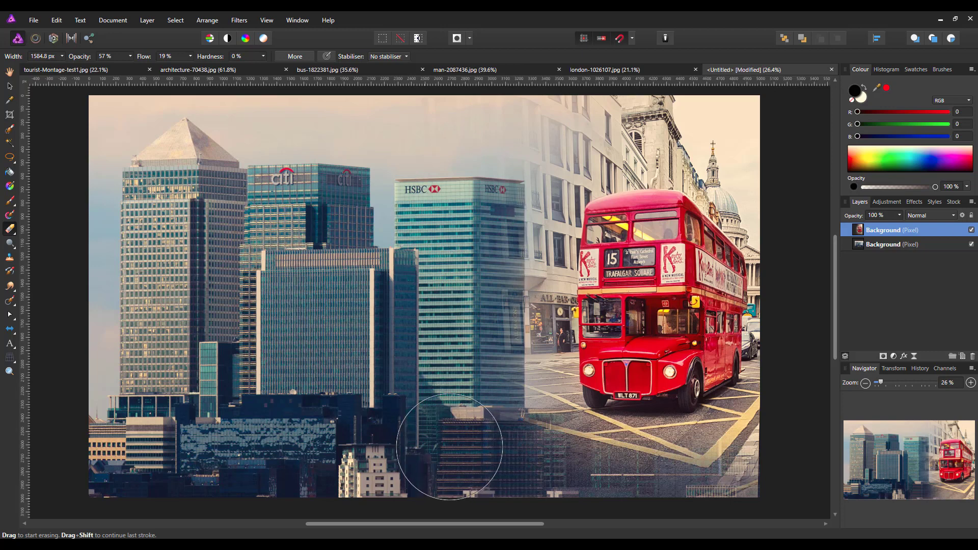
Enlarge the bus layer from its bottom-left corner to span the full montage height, nudging it into place.
{"action": "left_click", "coordinate": [10, 85]}
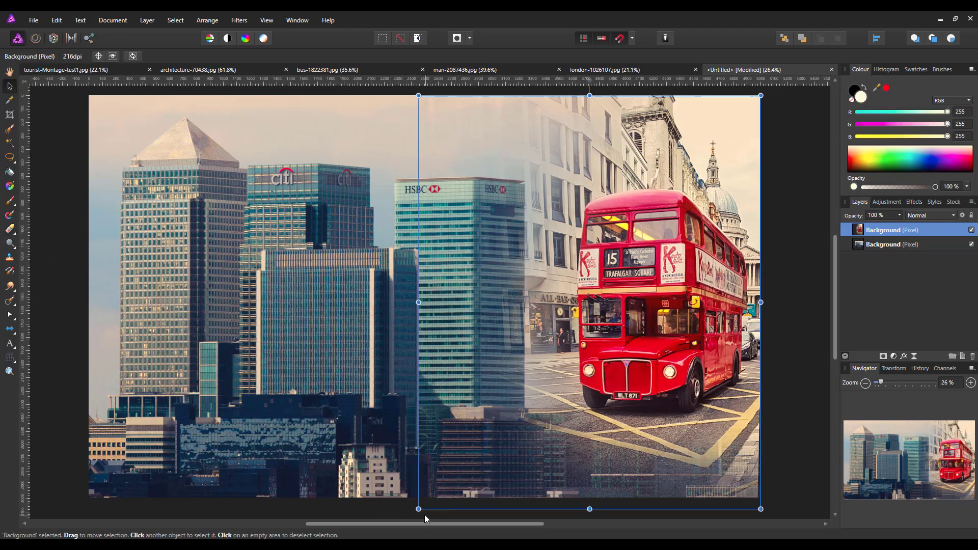
{"action": "scroll", "coordinate": [529, 468], "scroll_direction": "down", "scroll_amount": 1}
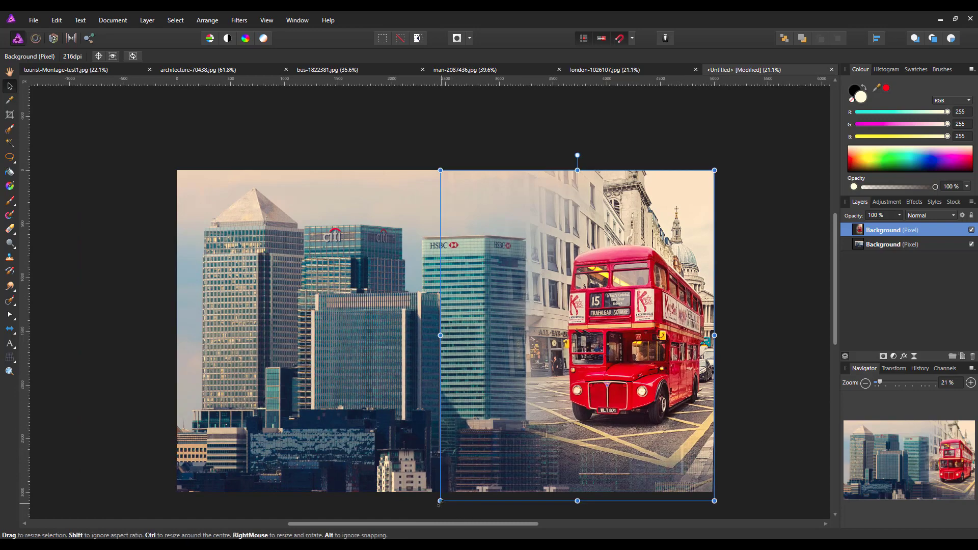
{"action": "left_click_drag", "start_coordinate": [440, 501], "coordinate": [356, 536]}
{"action": "left_click_drag", "start_coordinate": [612, 347], "coordinate": [607, 352]}
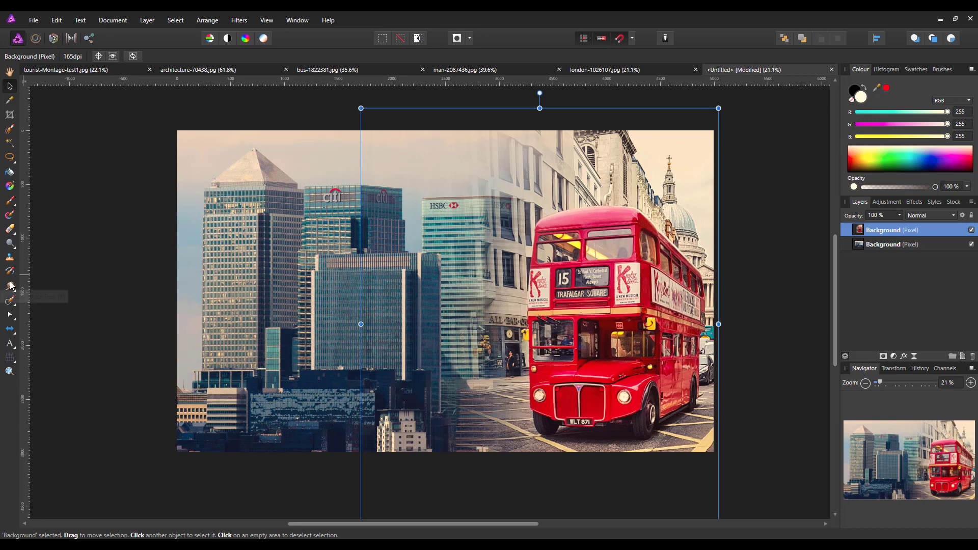
{"action": "left_click", "coordinate": [9, 229]}
Lightly erase the bus layer over the sky above HSBC and along the blend edge.
{"action": "mouse_move", "coordinate": [451, 176]}
{"action": "left_mouse_down"}
{"action": "mouse_move", "coordinate": [461, 158]}
{"action": "mouse_move", "coordinate": [452, 164]}
{"action": "mouse_move", "coordinate": [469, 162]}
{"action": "left_mouse_up"}
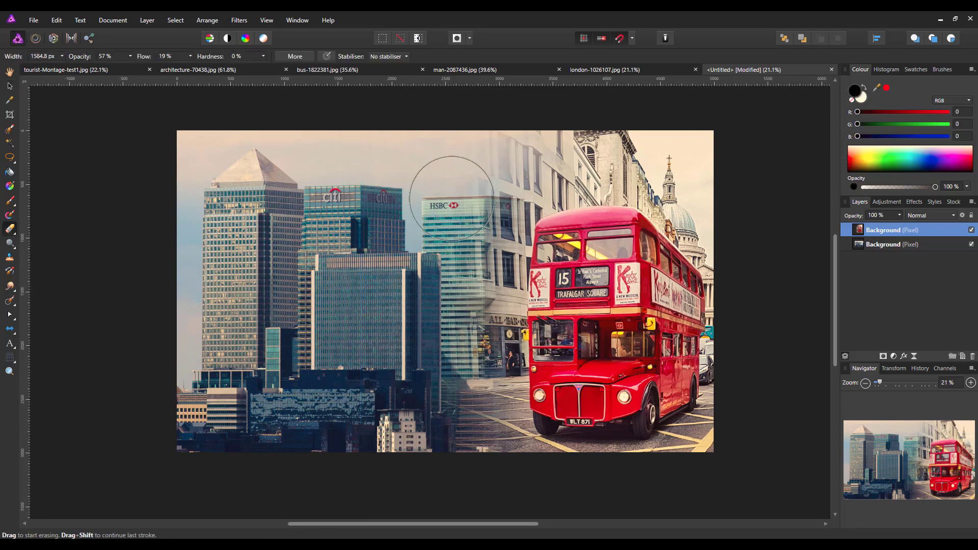
{"action": "mouse_move", "coordinate": [437, 436]}
{"action": "left_mouse_down"}
{"action": "mouse_move", "coordinate": [466, 442]}
{"action": "mouse_move", "coordinate": [456, 398]}
{"action": "mouse_move", "coordinate": [450, 205]}
{"action": "mouse_move", "coordinate": [437, 177]}
{"action": "mouse_move", "coordinate": [448, 153]}
{"action": "left_mouse_up"}
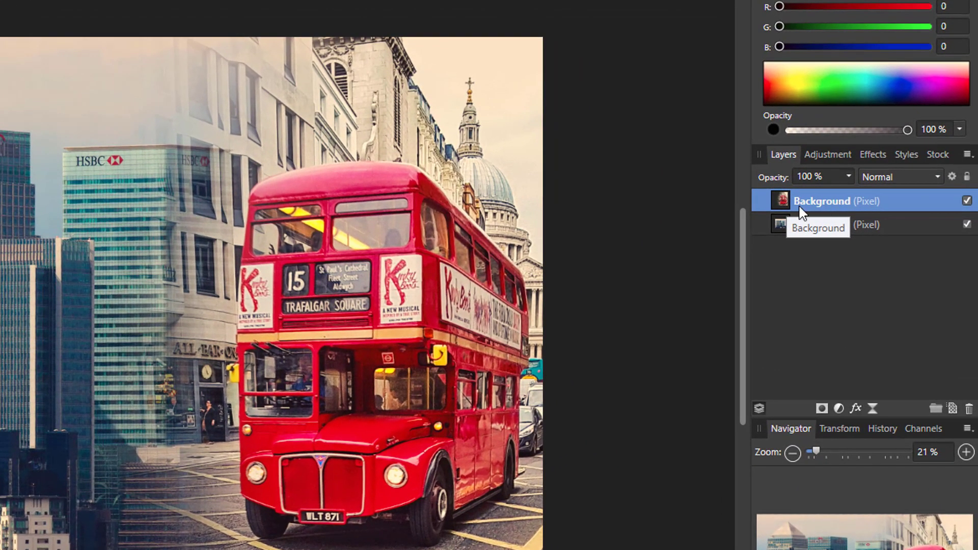
Merge the visible skyline and bus layers into a new pixel layer with Merge Visible.
{"action": "right_click", "coordinate": [818, 203]}
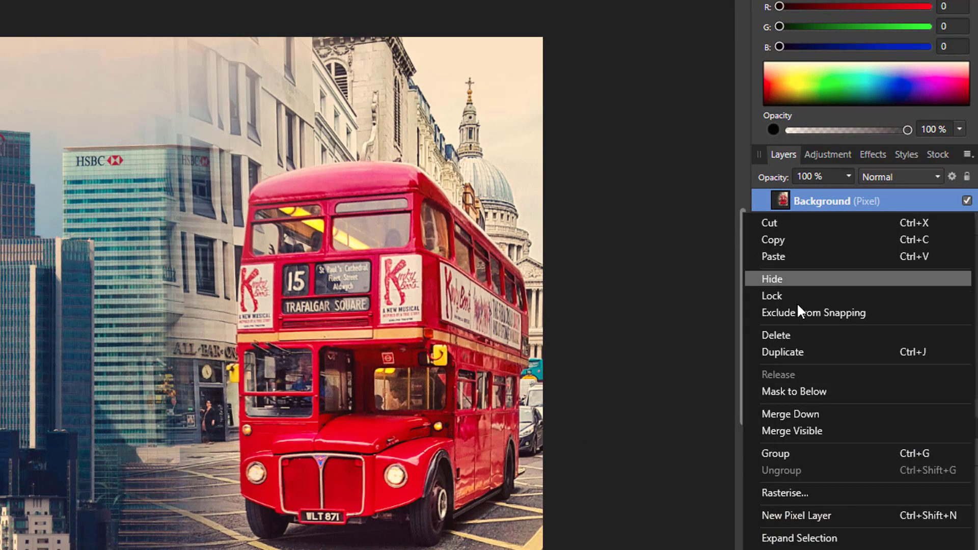
{"action": "left_click", "coordinate": [800, 431]}
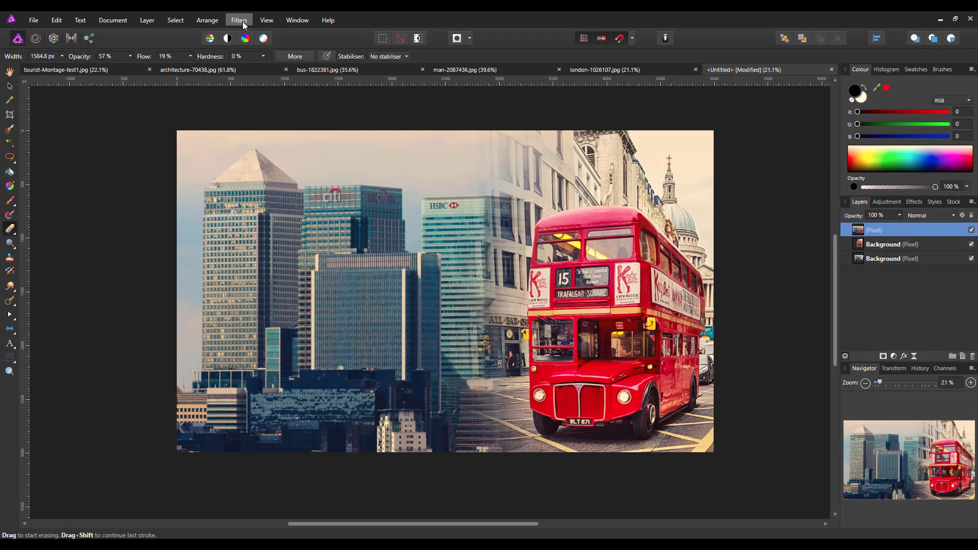
Apply an 11 px Gaussian Blur to the merged skyline-and-bus layer, then reset colours to black and white.
{"action": "left_click", "coordinate": [243, 23]}
{"action": "mouse_move", "coordinate": [237, 29]}
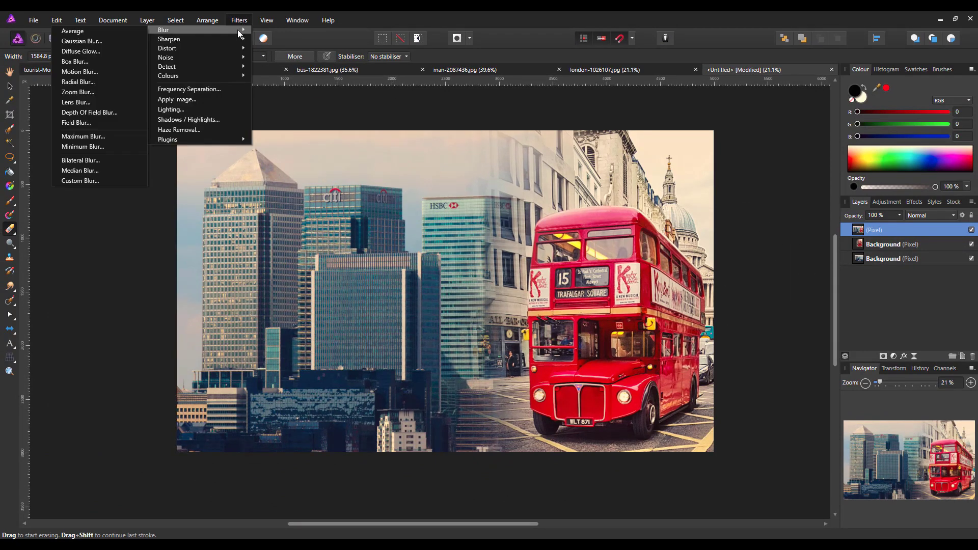
{"action": "left_click", "coordinate": [121, 41]}
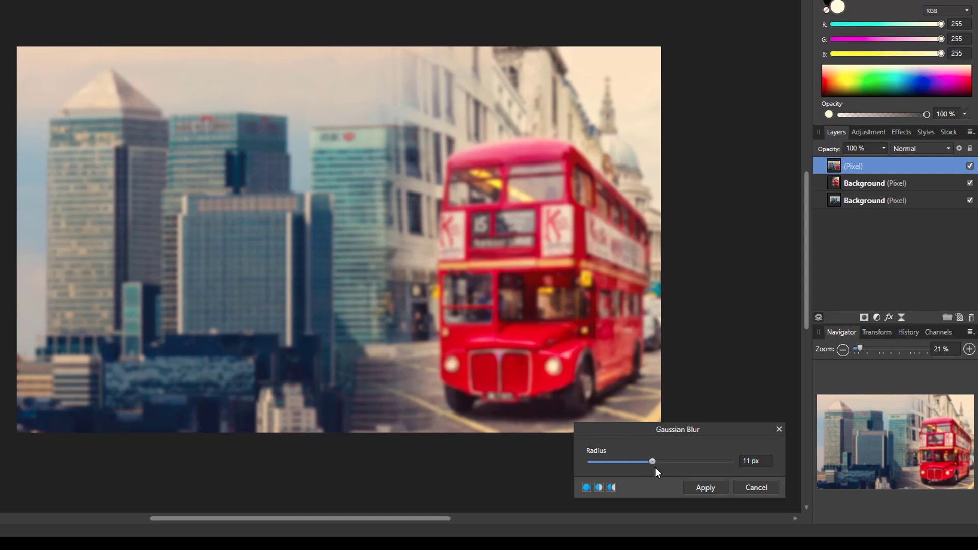
{"action": "left_click", "coordinate": [704, 488]}
{"action": "key", "text": "x"}
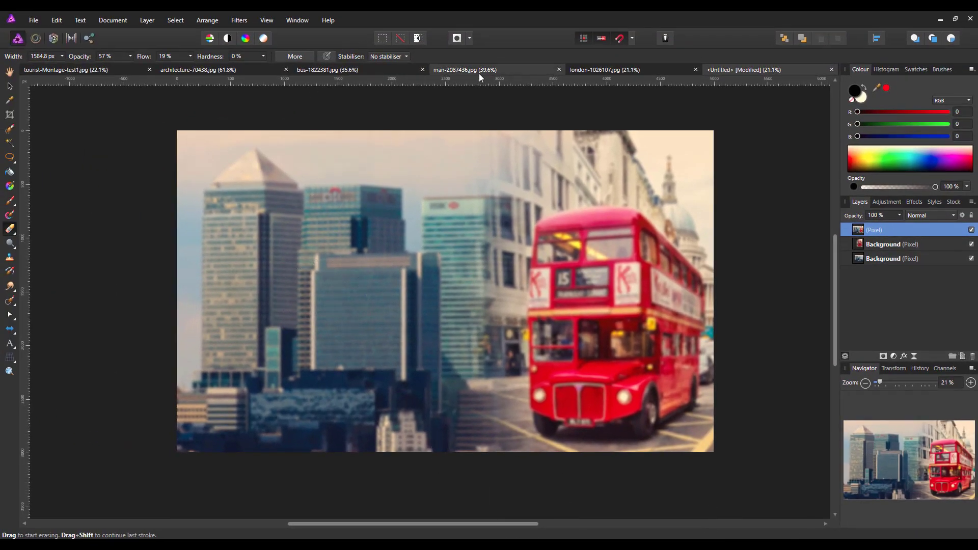
In man-2087436.jpg, paint an enlarged Add-mode Selection Brush over the man's head, face and shoulders.
{"action": "left_click", "coordinate": [493, 69]}
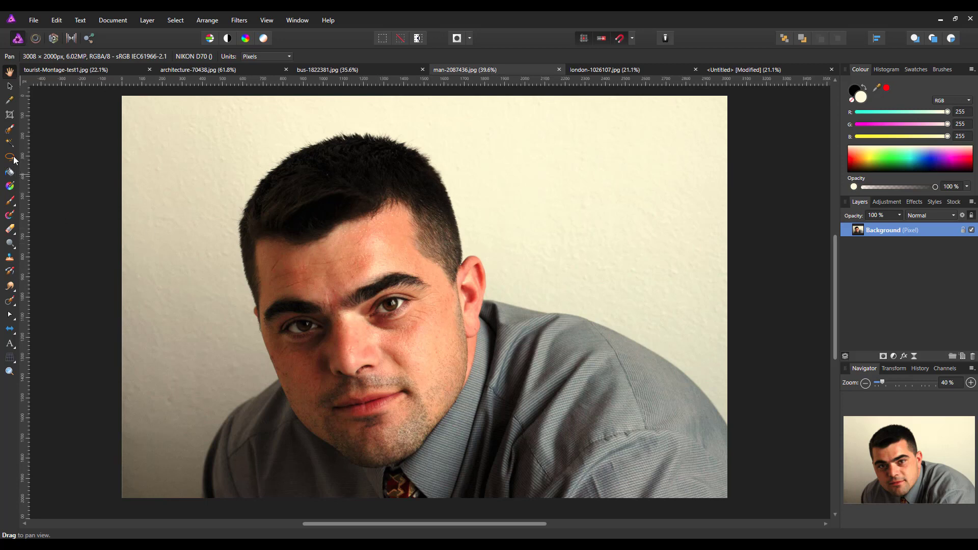
{"action": "left_click", "coordinate": [9, 130]}
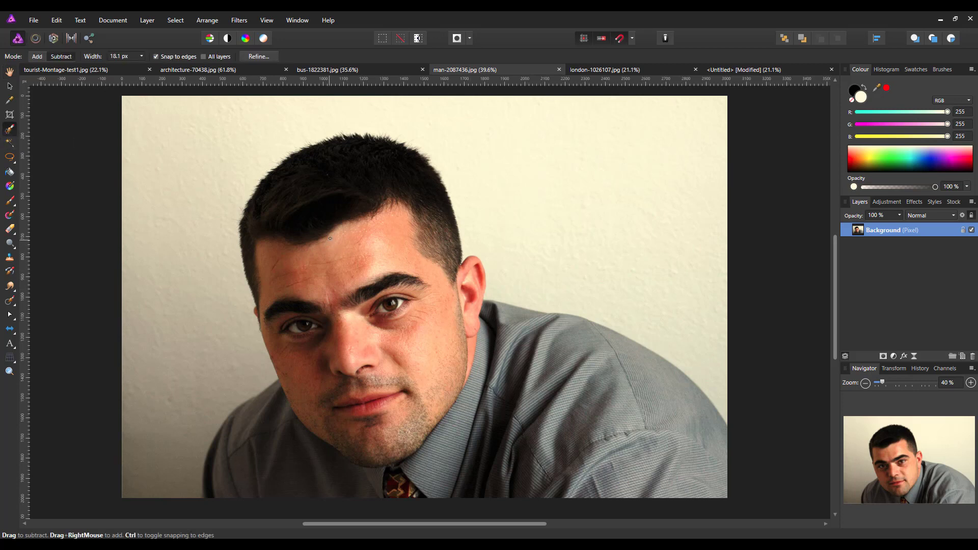
{"action": "key", "text": "bracketright"}
{"action": "key", "text": "bracketright"}
{"action": "key", "text": "bracketright"}
{"action": "key", "text": "bracketright"}
{"action": "key", "text": "bracketright"}
{"action": "key", "text": "bracketright"}
{"action": "key", "text": "bracketright"}
{"action": "key", "text": "bracketright"}
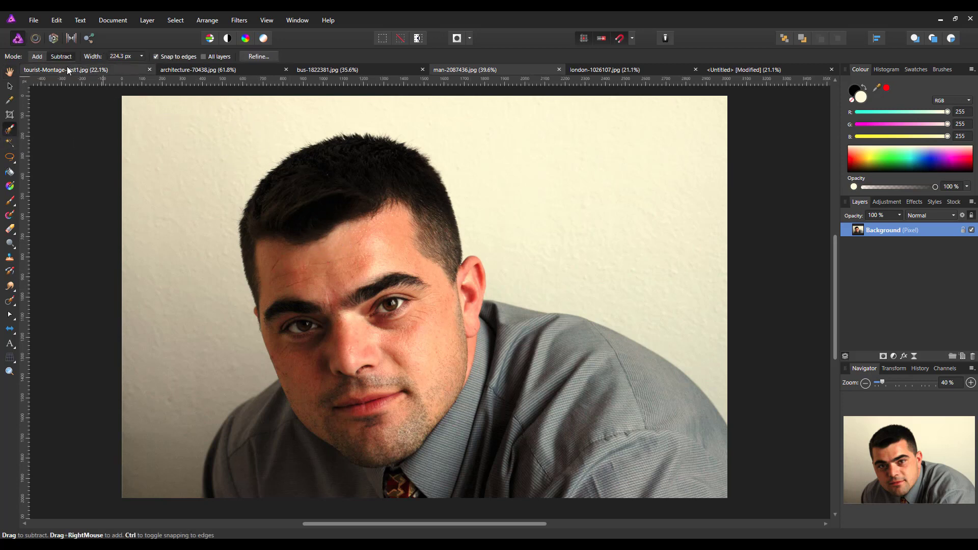
{"action": "left_click", "coordinate": [34, 56]}
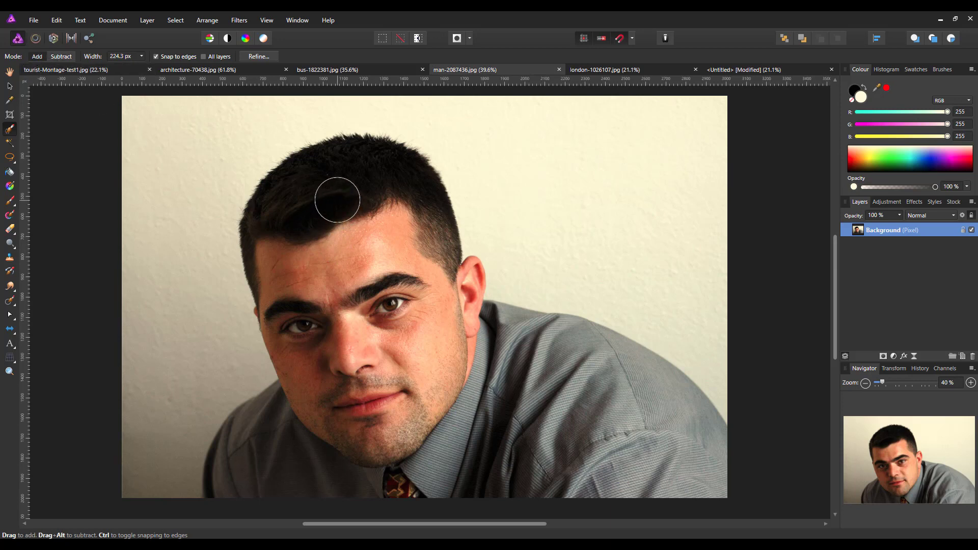
{"action": "mouse_move", "coordinate": [335, 198]}
{"action": "left_mouse_down"}
{"action": "mouse_move", "coordinate": [356, 293]}
{"action": "mouse_move", "coordinate": [491, 474]}
{"action": "mouse_move", "coordinate": [497, 369]}
{"action": "mouse_move", "coordinate": [515, 367]}
{"action": "left_mouse_up"}
{"action": "left_click_drag", "start_coordinate": [359, 433], "coordinate": [326, 476]}
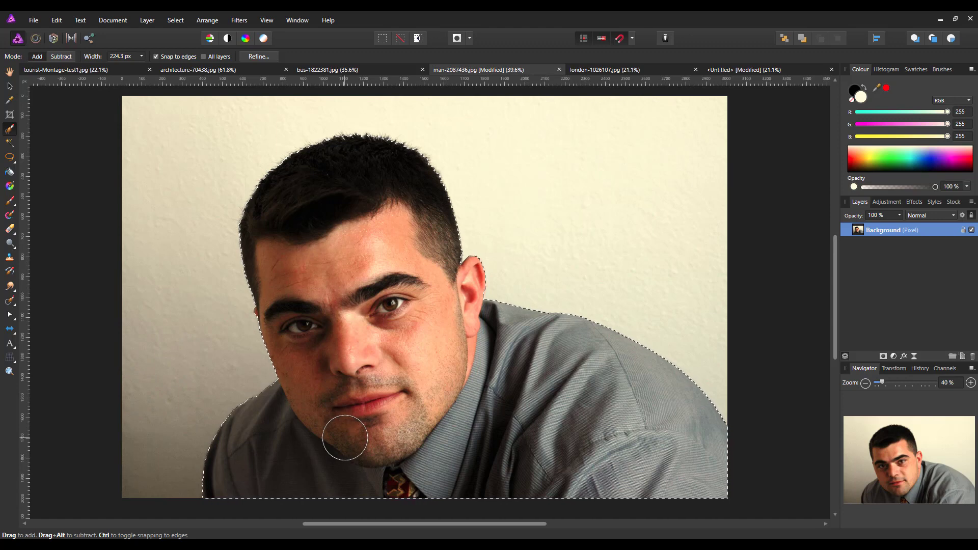
Refine the man's selection along his hair with 0 px feather and apply it.
{"action": "left_click", "coordinate": [269, 56]}
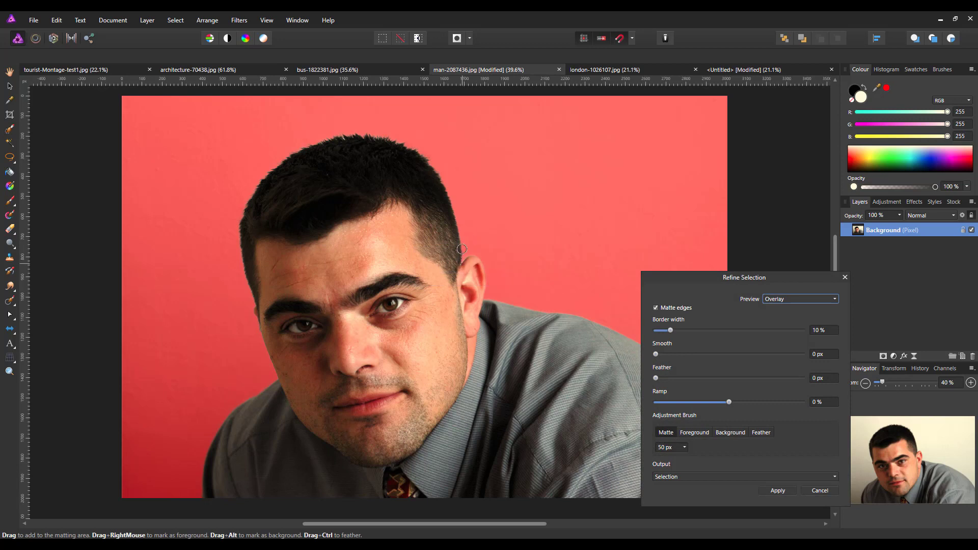
{"action": "mouse_move", "coordinate": [461, 234]}
{"action": "left_mouse_down"}
{"action": "mouse_move", "coordinate": [421, 154]}
{"action": "mouse_move", "coordinate": [409, 160]}
{"action": "mouse_move", "coordinate": [379, 136]}
{"action": "mouse_move", "coordinate": [316, 142]}
{"action": "mouse_move", "coordinate": [278, 164]}
{"action": "mouse_move", "coordinate": [245, 216]}
{"action": "mouse_move", "coordinate": [242, 284]}
{"action": "mouse_move", "coordinate": [255, 307]}
{"action": "left_mouse_up"}
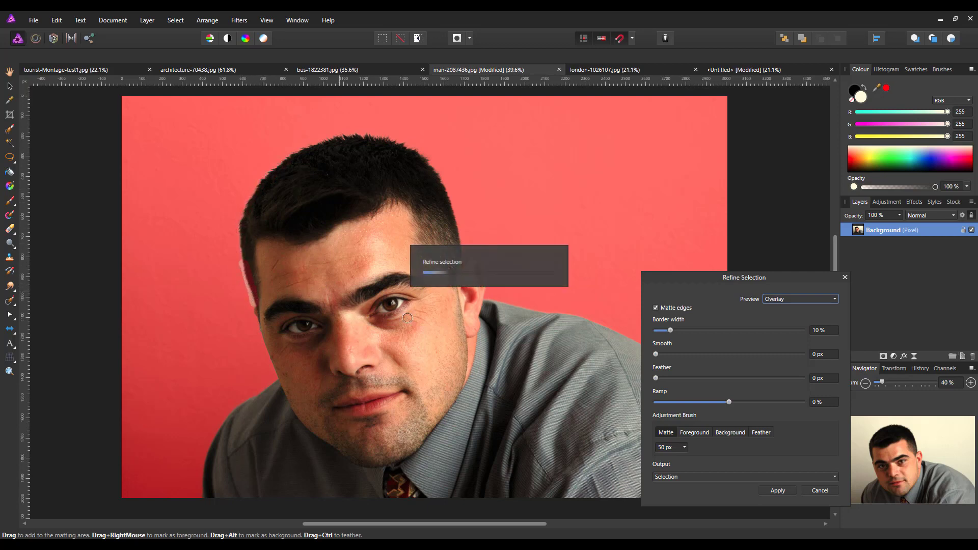
{"action": "left_click", "coordinate": [816, 381]}
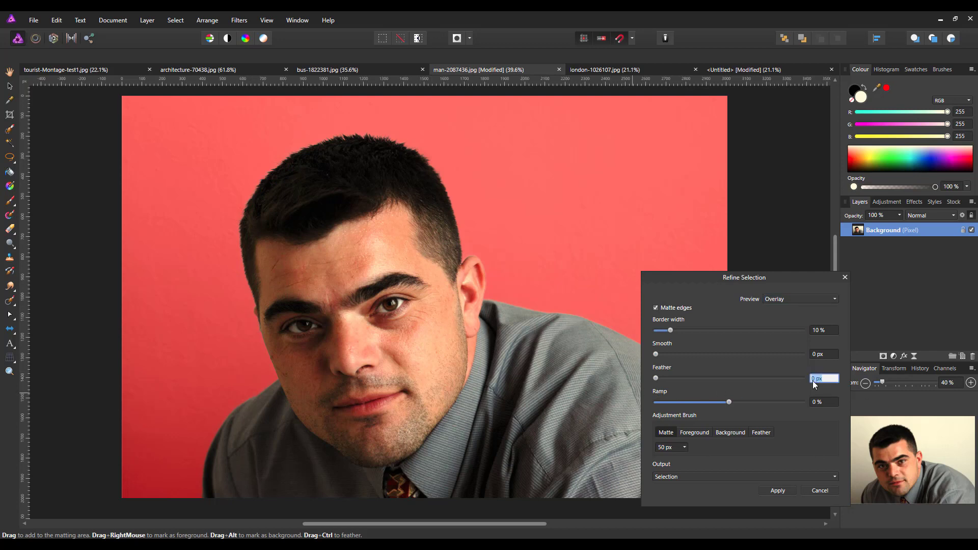
{"action": "key", "text": "BackSpace"}
{"action": "left_click", "coordinate": [778, 490]}
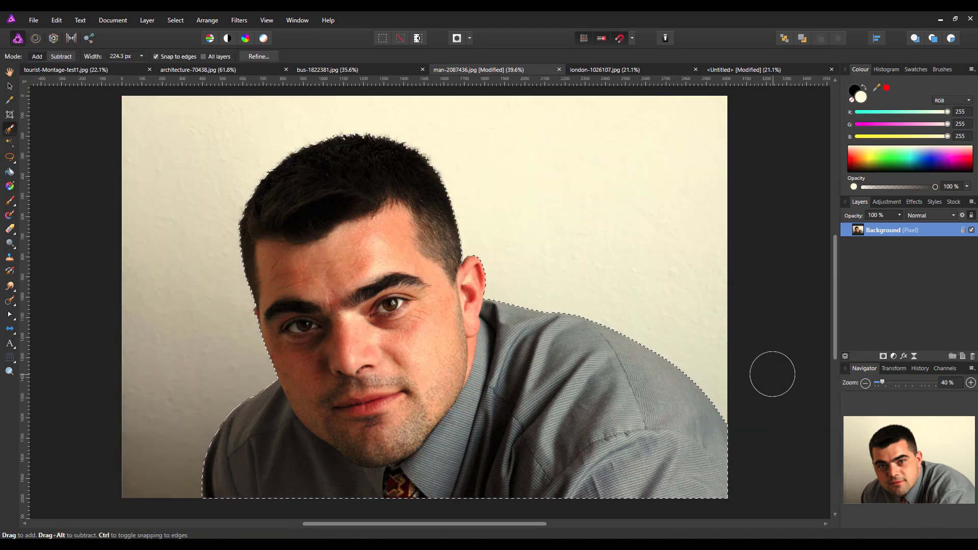
Duplicate the selected man onto a new layer, hide the Background, and copy the new layer.
{"action": "key", "text": "ctrl+j"}
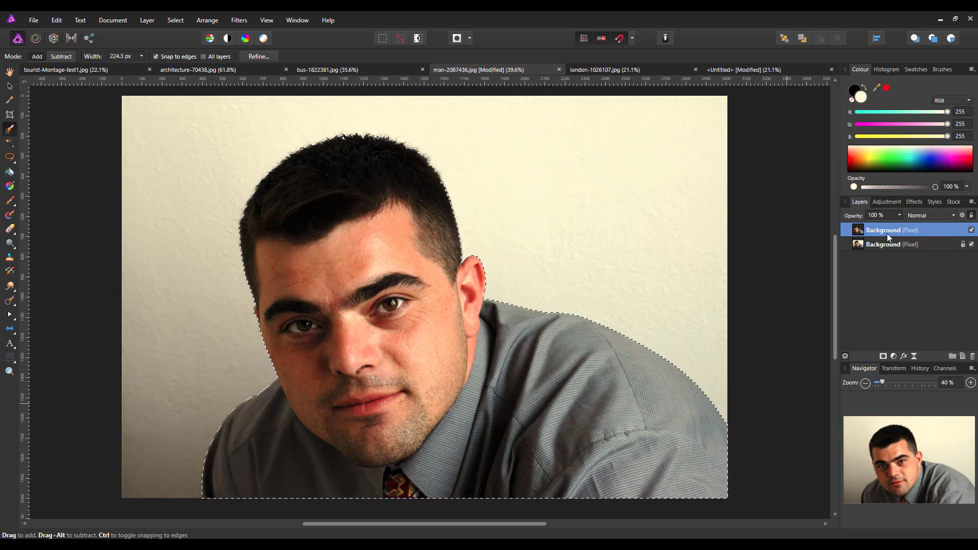
{"action": "key", "text": "ctrl+d"}
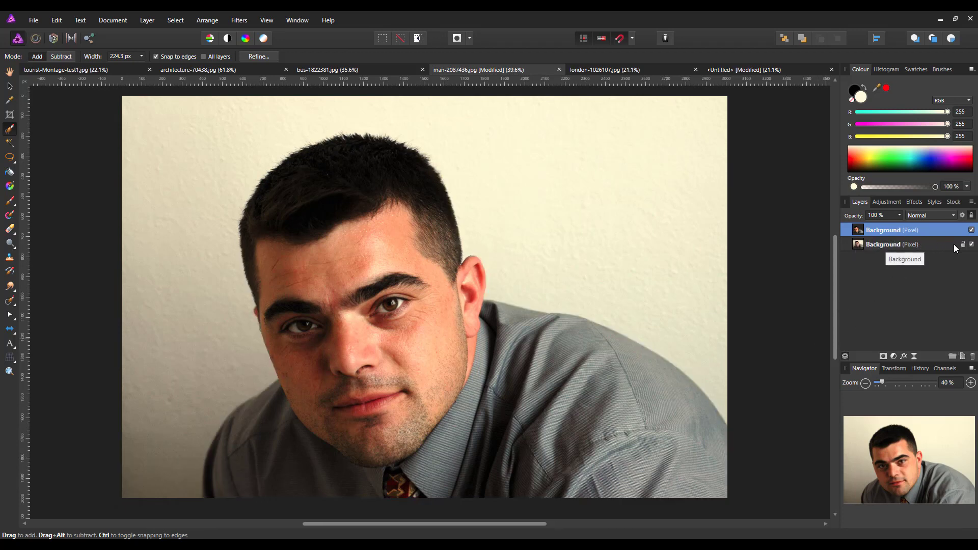
{"action": "left_click", "coordinate": [972, 244]}
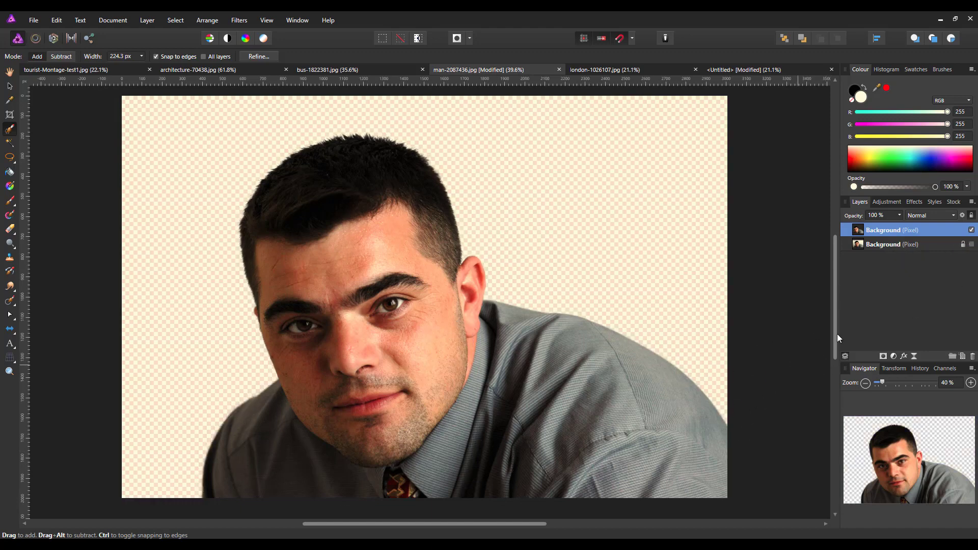
{"action": "right_click", "coordinate": [894, 227]}
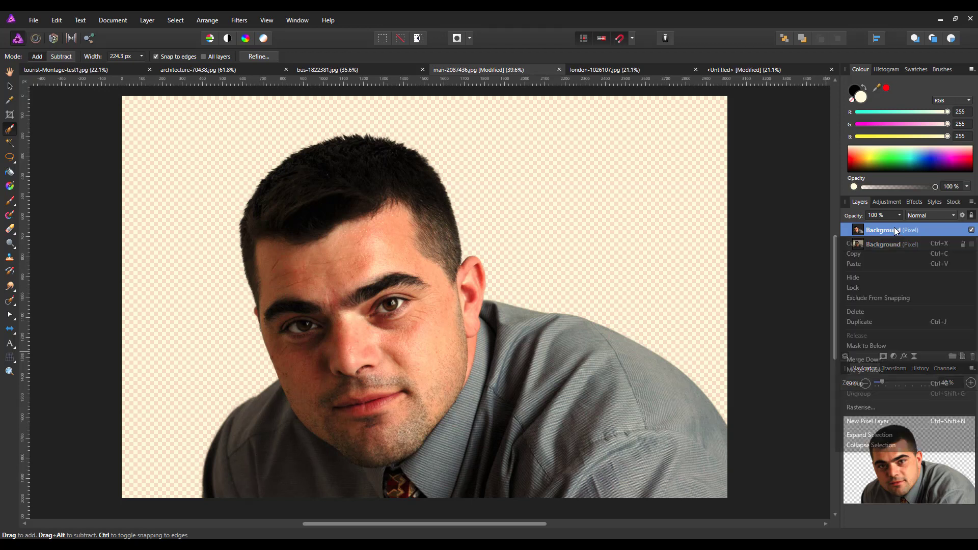
{"action": "left_click", "coordinate": [856, 255]}
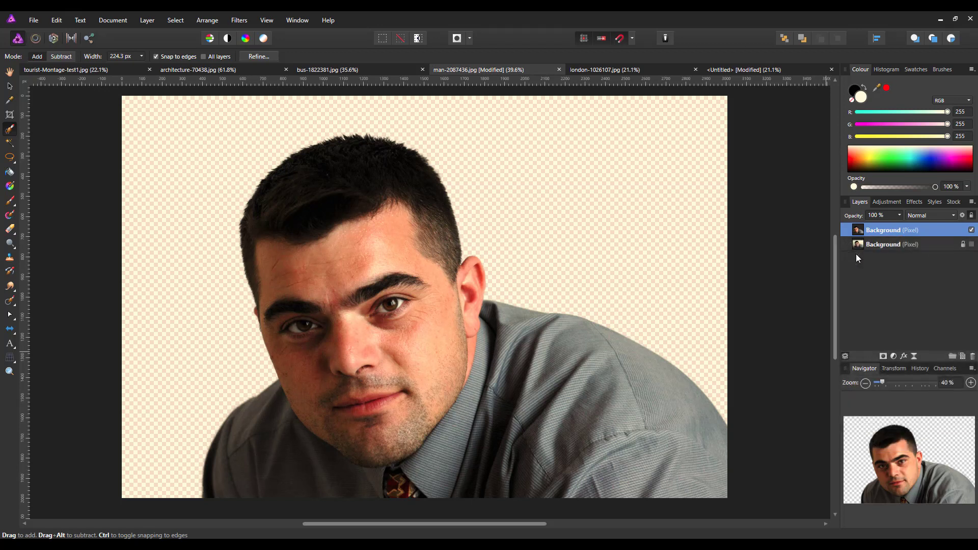
Paste the cut-out man into the Untitled composite and flip him horizontally.
{"action": "left_click", "coordinate": [732, 66]}
{"action": "key", "text": "e"}
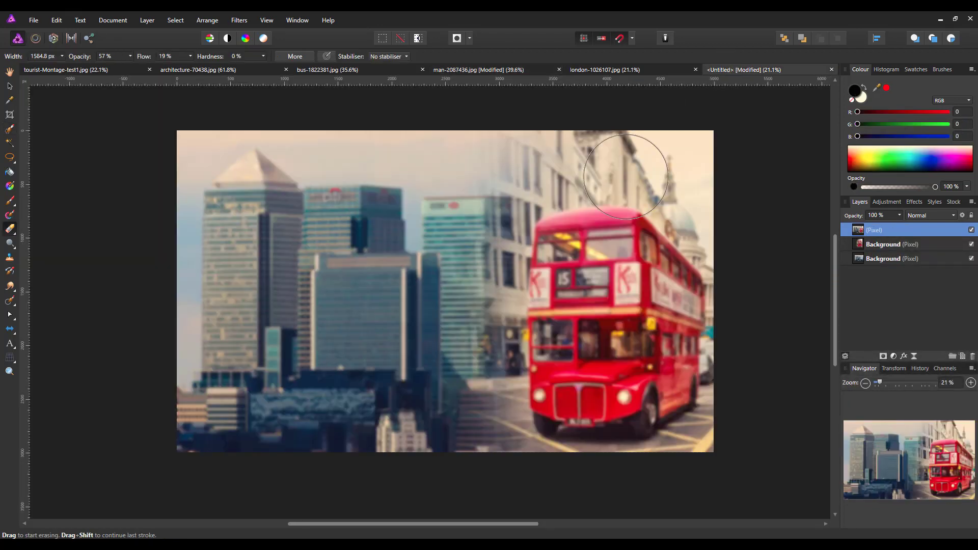
{"action": "left_click", "coordinate": [60, 20]}
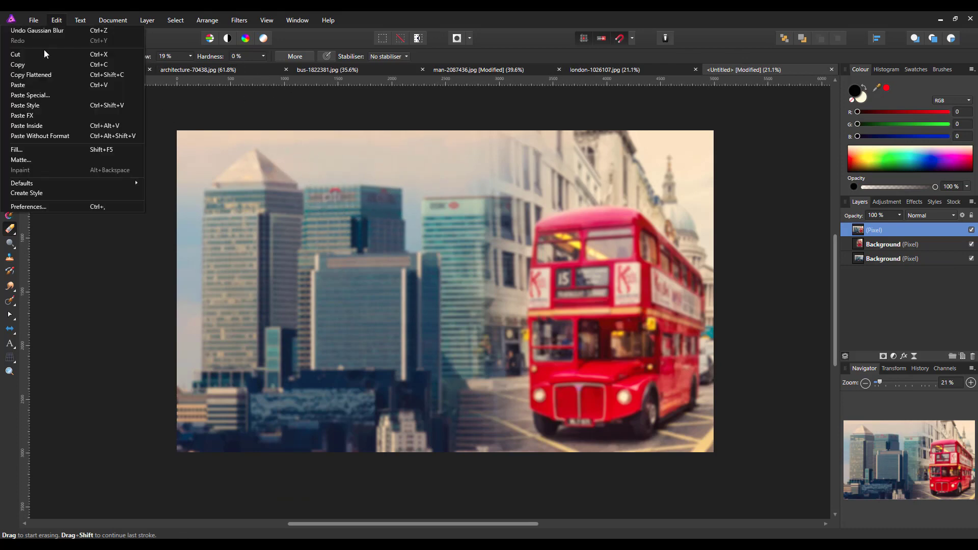
{"action": "left_click", "coordinate": [18, 87]}
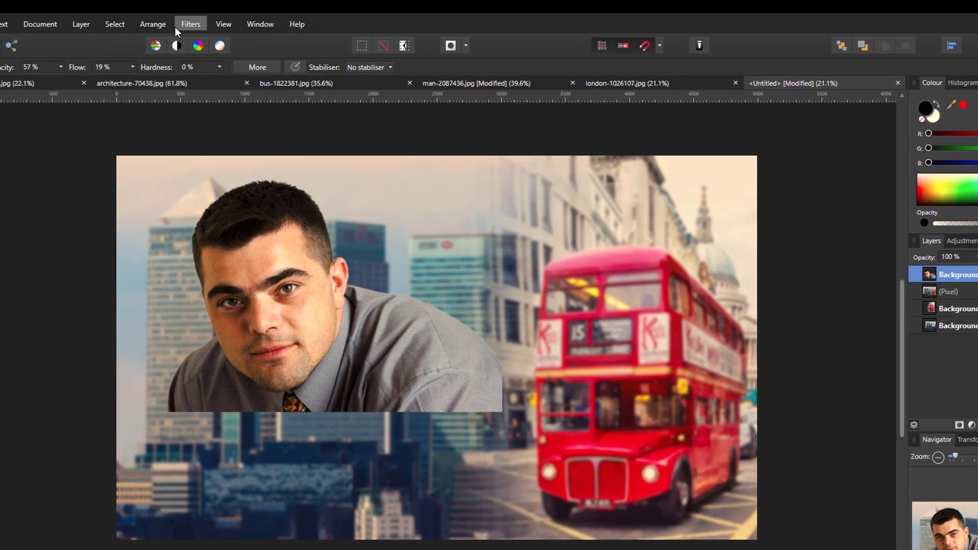
{"action": "left_click", "coordinate": [156, 26]}
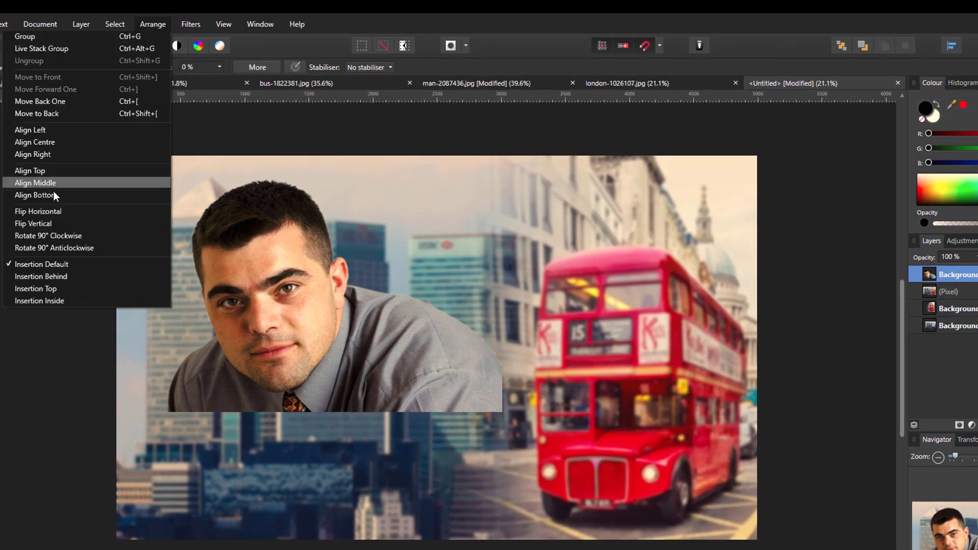
{"action": "left_click", "coordinate": [42, 211]}
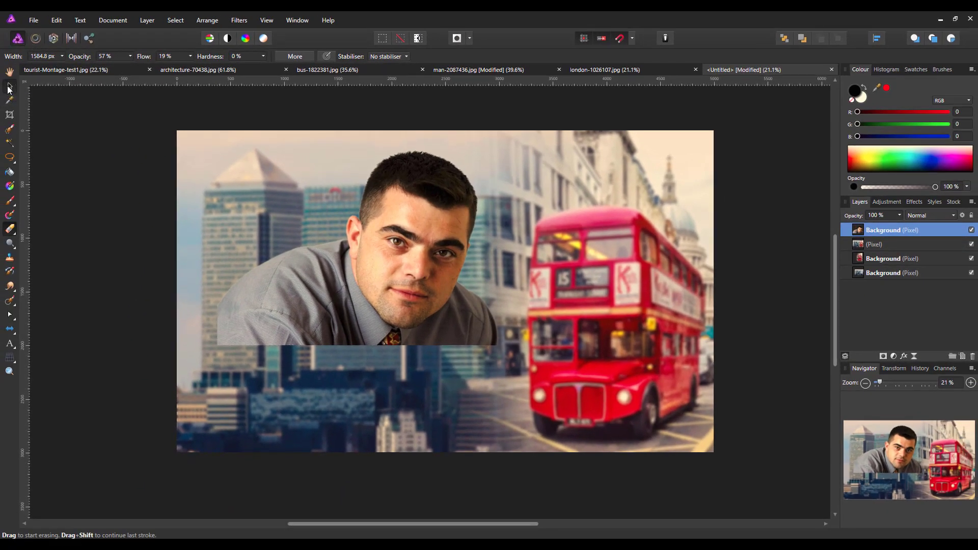
Move the man down-left, enlarge him from a corner handle, then nudge him slightly right.
{"action": "left_click", "coordinate": [9, 90]}
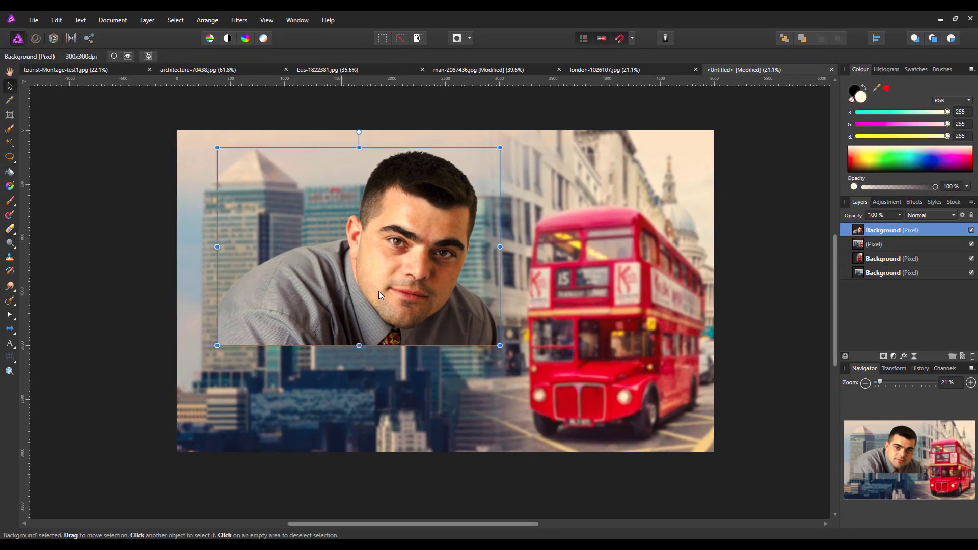
{"action": "left_click_drag", "start_coordinate": [390, 288], "coordinate": [371, 351]}
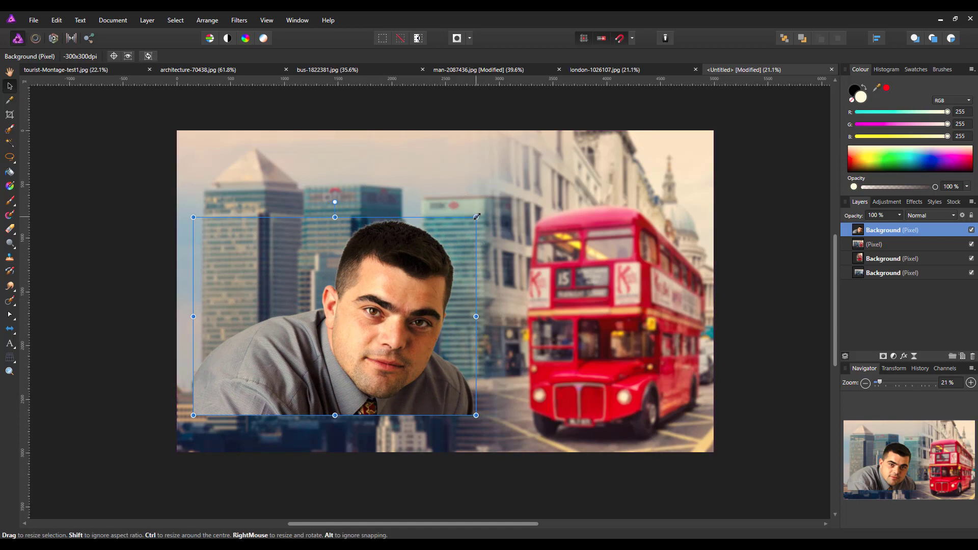
{"action": "left_click_drag", "start_coordinate": [477, 216], "coordinate": [535, 187]}
{"action": "left_click_drag", "start_coordinate": [393, 394], "coordinate": [439, 379]}
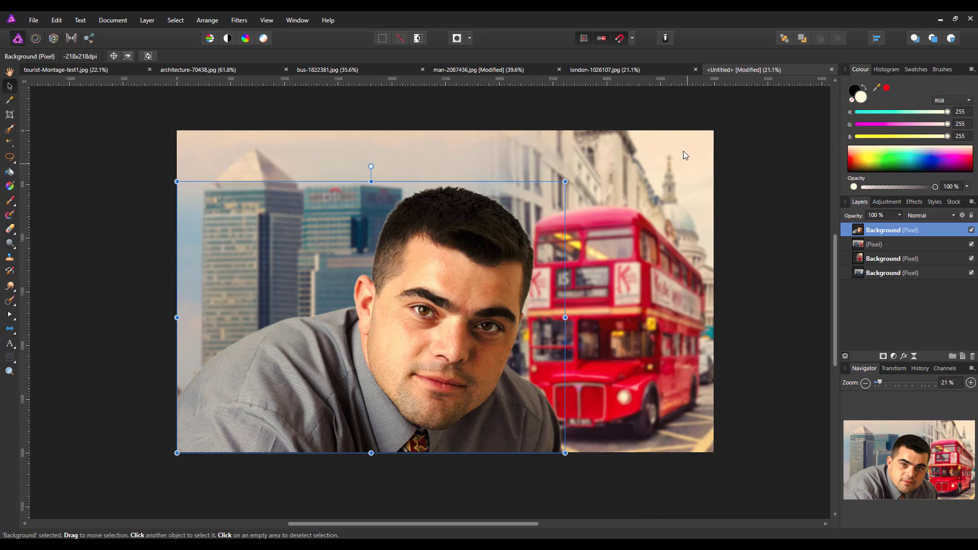
In london-1026107.jpg, flood-select the cream background at 15% tolerance, adding the two areas inside the roundel.
{"action": "left_click", "coordinate": [609, 72]}
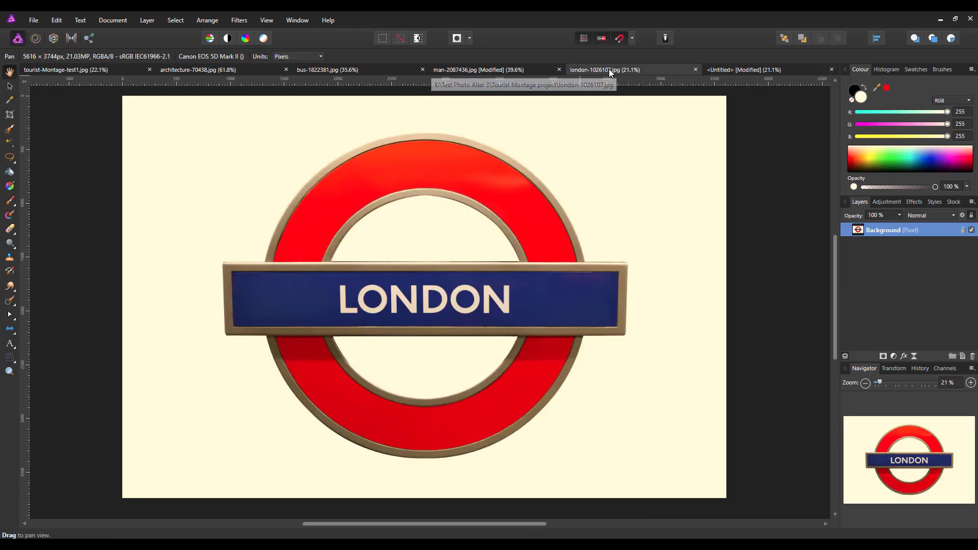
{"action": "left_click", "coordinate": [10, 144]}
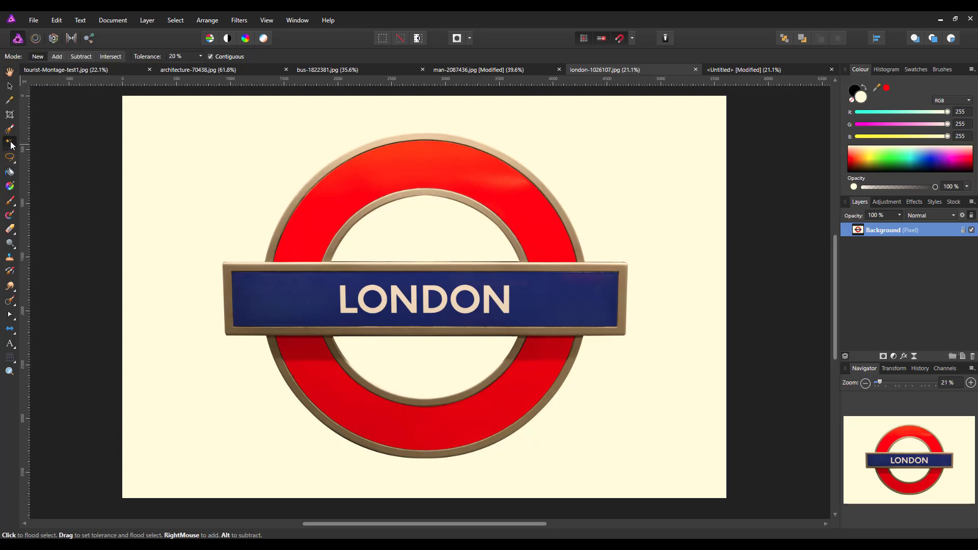
{"action": "left_click", "coordinate": [200, 56]}
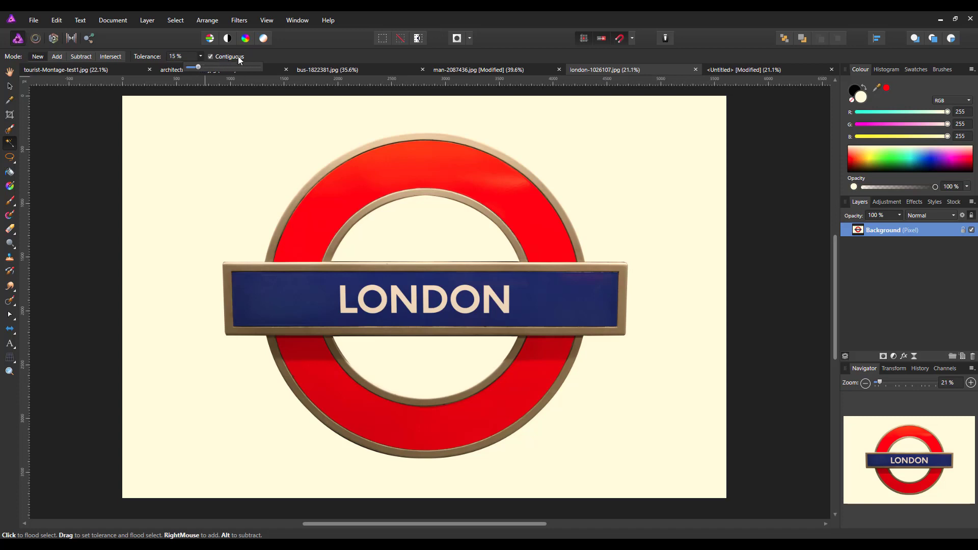
{"action": "left_click", "coordinate": [174, 179]}
{"action": "left_click", "coordinate": [174, 179]}
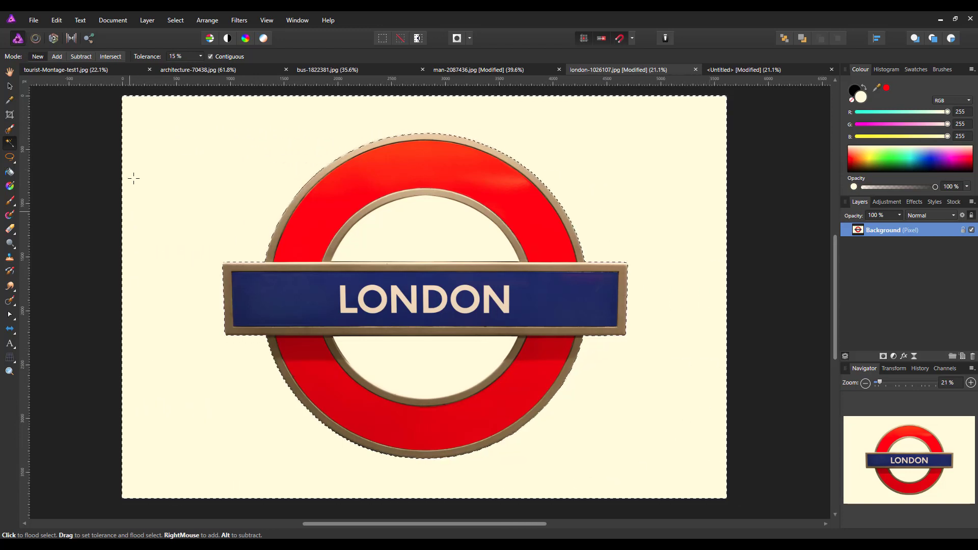
{"action": "left_click", "coordinate": [57, 56]}
{"action": "left_click", "coordinate": [430, 221]}
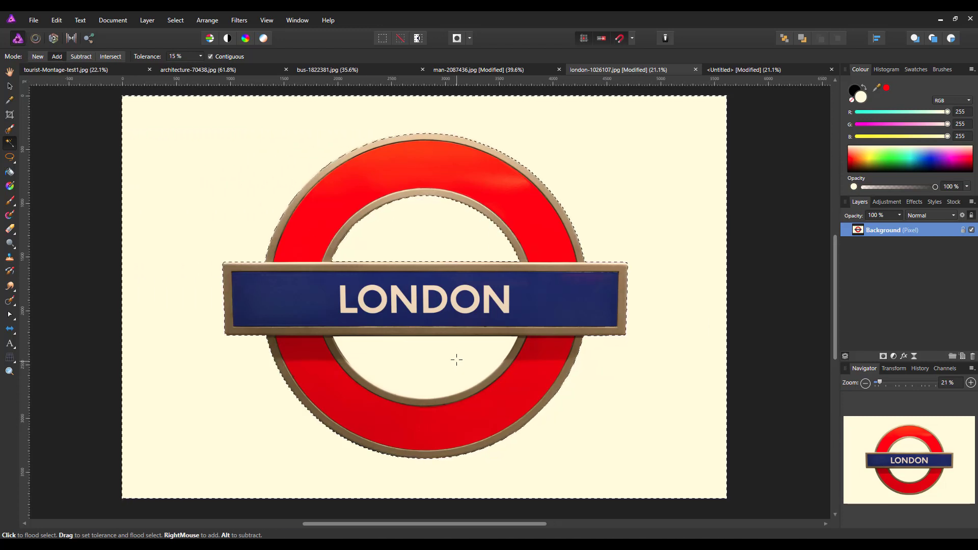
{"action": "left_click", "coordinate": [424, 369]}
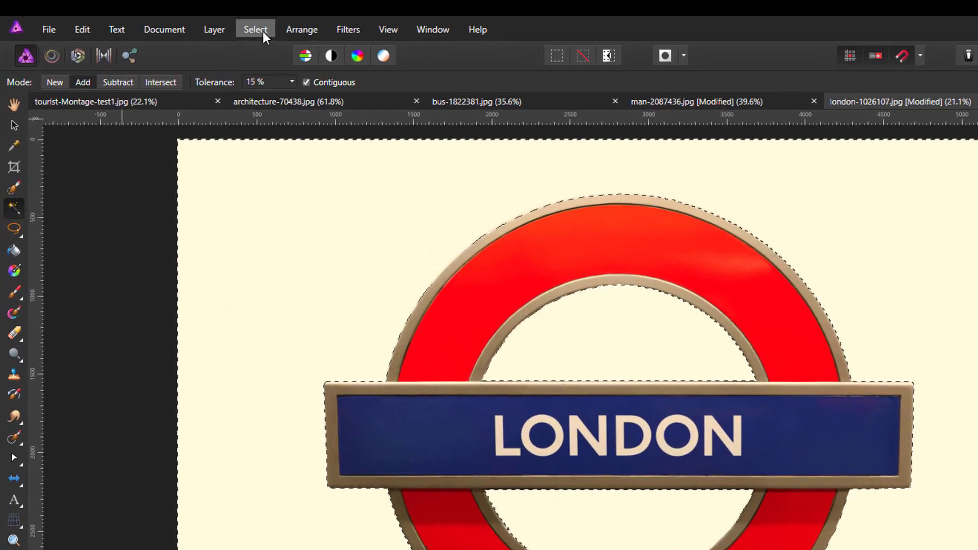
Invert the selection, duplicate the roundel onto a new layer, and hide the original sign layer.
{"action": "left_click", "coordinate": [263, 32]}
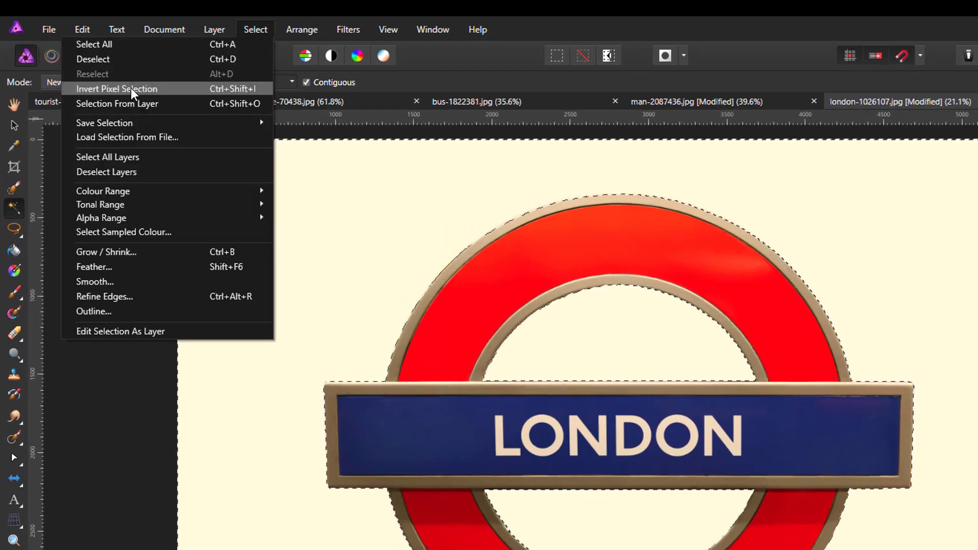
{"action": "left_click", "coordinate": [131, 88]}
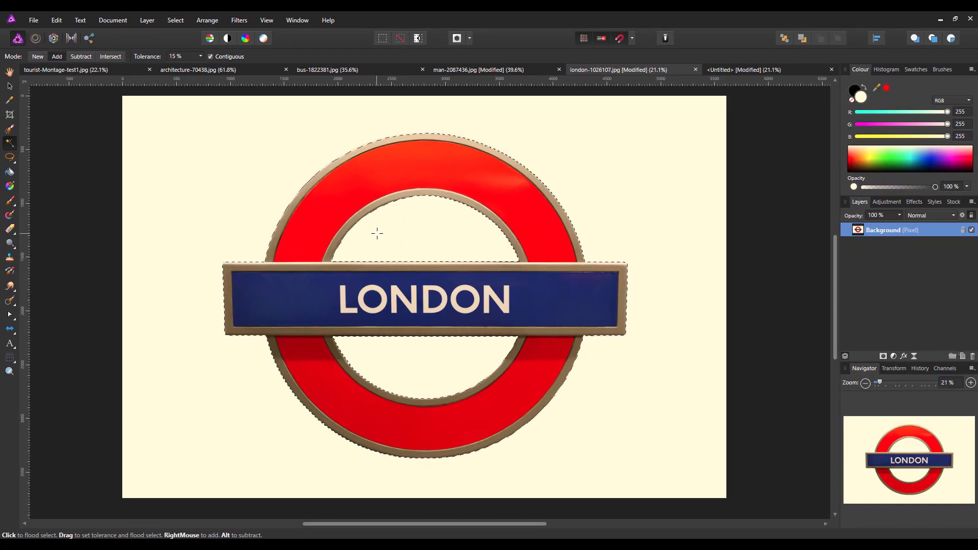
{"action": "key", "text": "ctrl+j"}
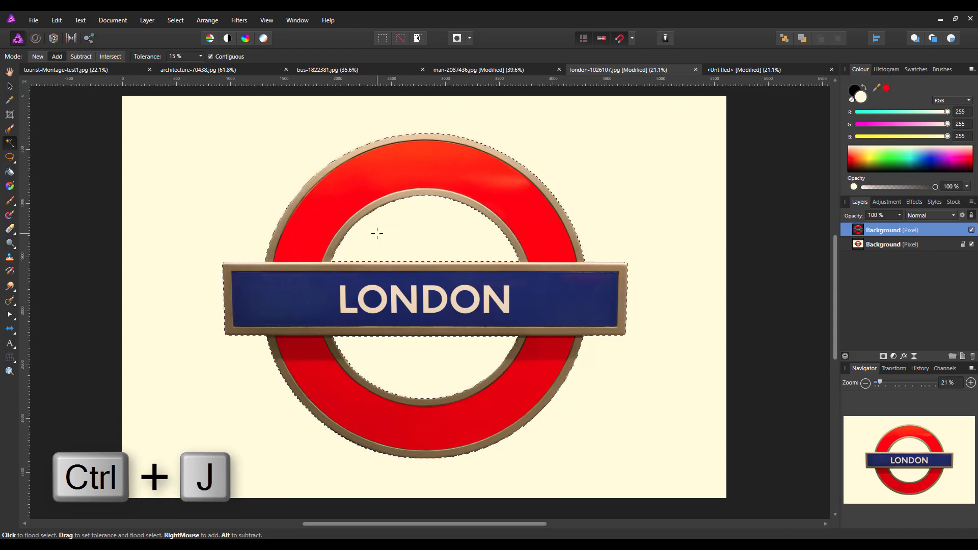
{"action": "key", "text": "ctrl+d"}
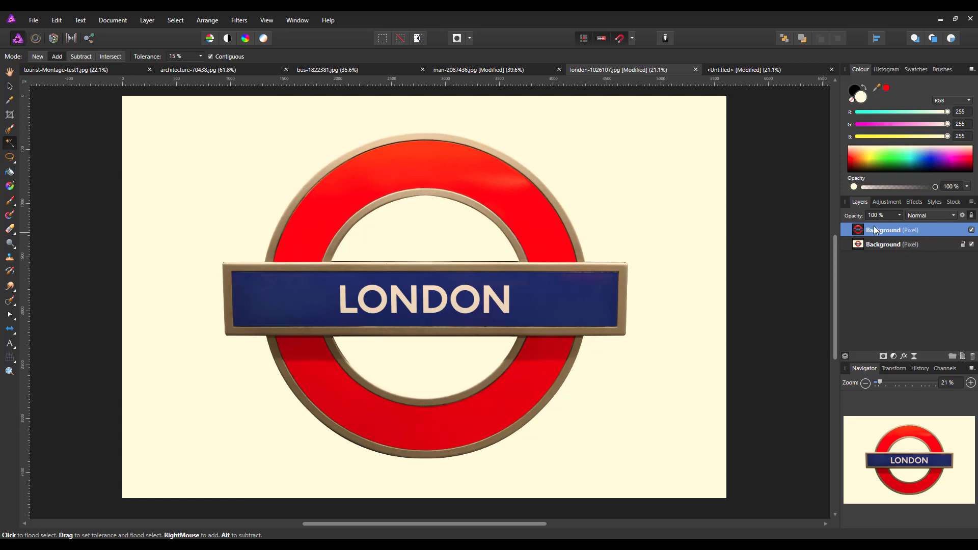
{"action": "left_click", "coordinate": [972, 245]}
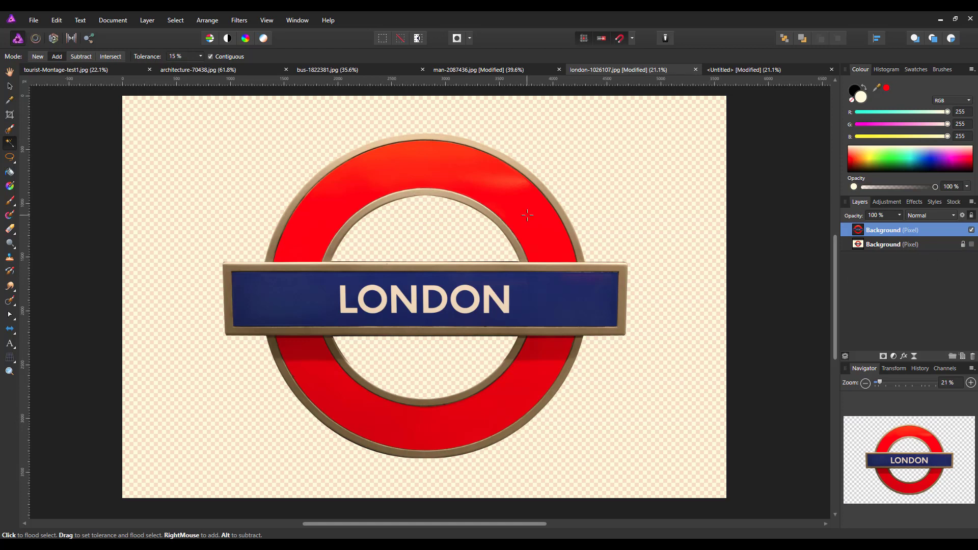
Copy the cut-out roundel layer and return to the Untitled composite.
{"action": "right_click", "coordinate": [905, 231]}
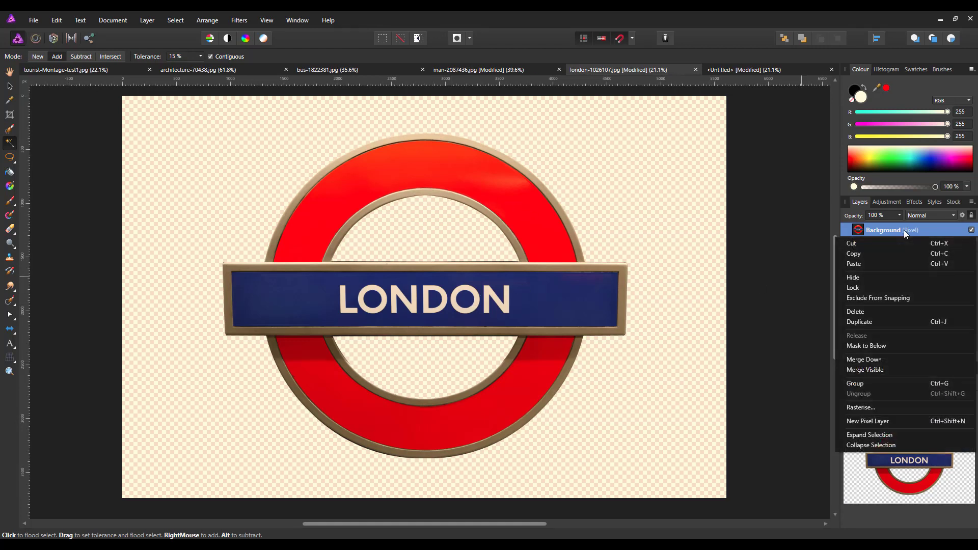
{"action": "left_click", "coordinate": [864, 254]}
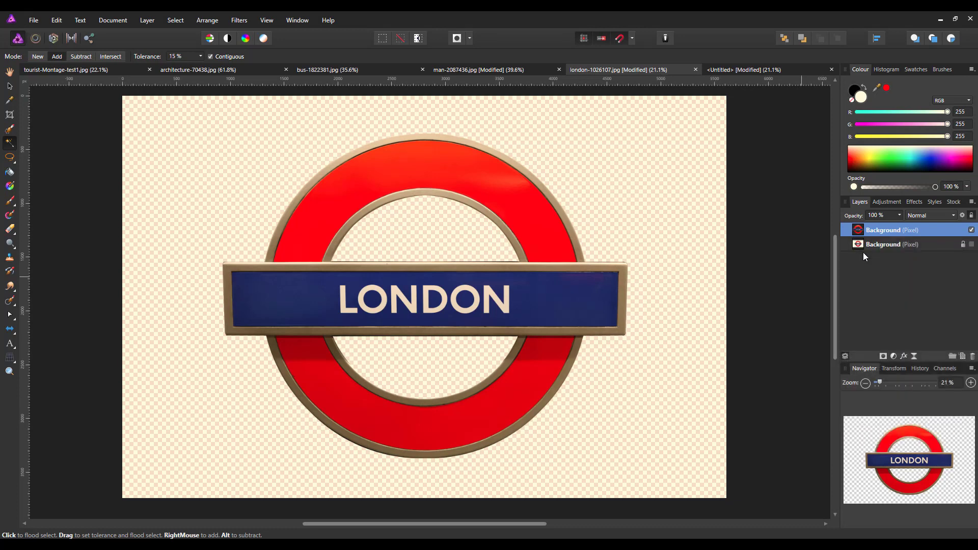
{"action": "left_click", "coordinate": [778, 71]}
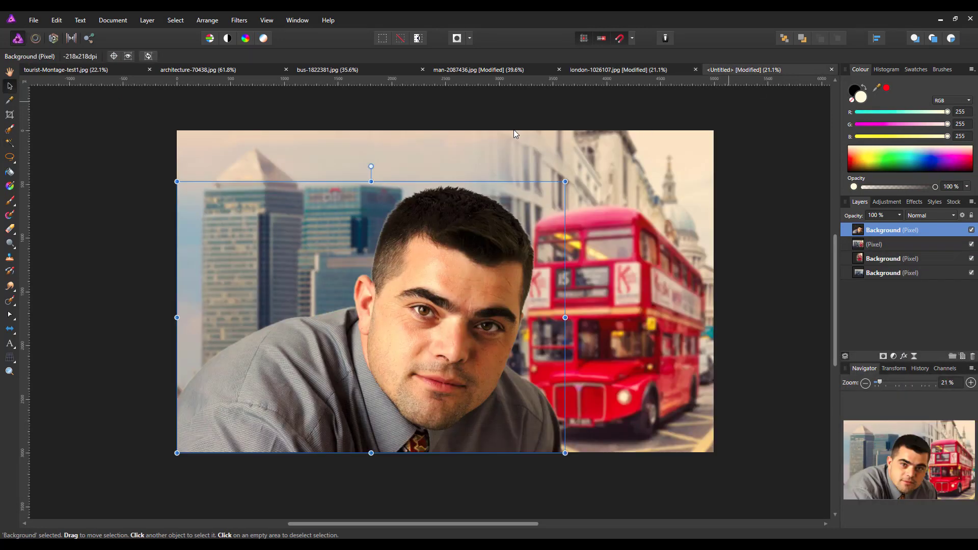
Paste the London roundel into the montage, shrink it, and move it left over the man's face.
{"action": "left_click", "coordinate": [57, 20]}
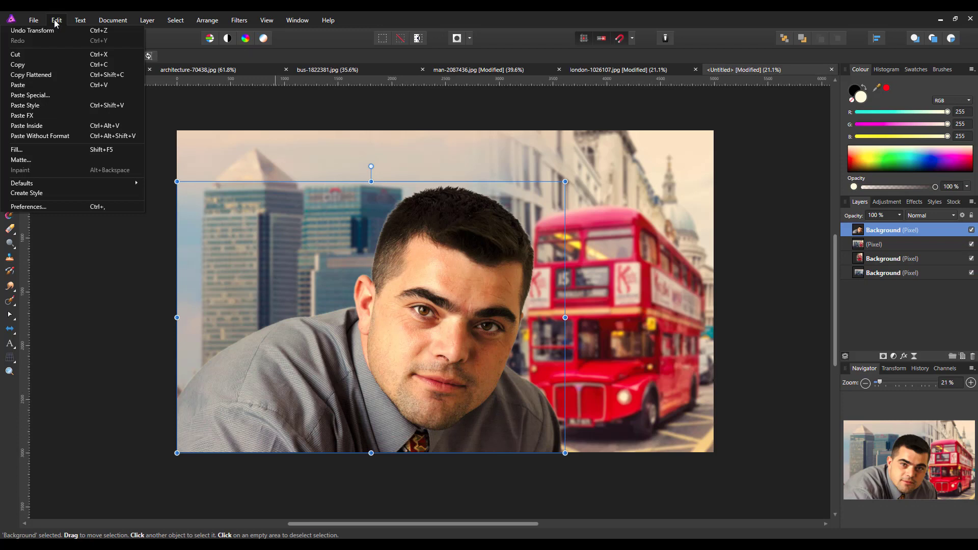
{"action": "left_click", "coordinate": [26, 86]}
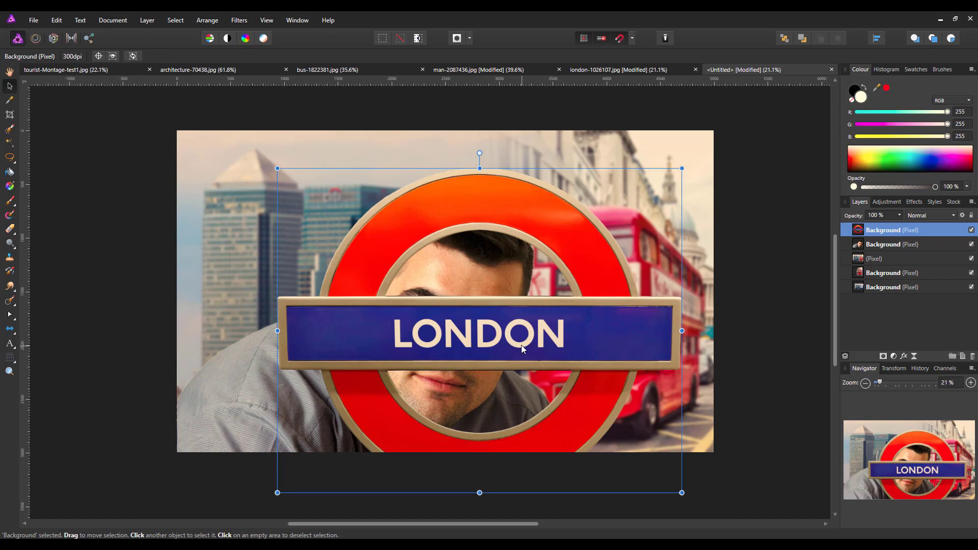
{"action": "left_click_drag", "start_coordinate": [521, 344], "coordinate": [488, 313]}
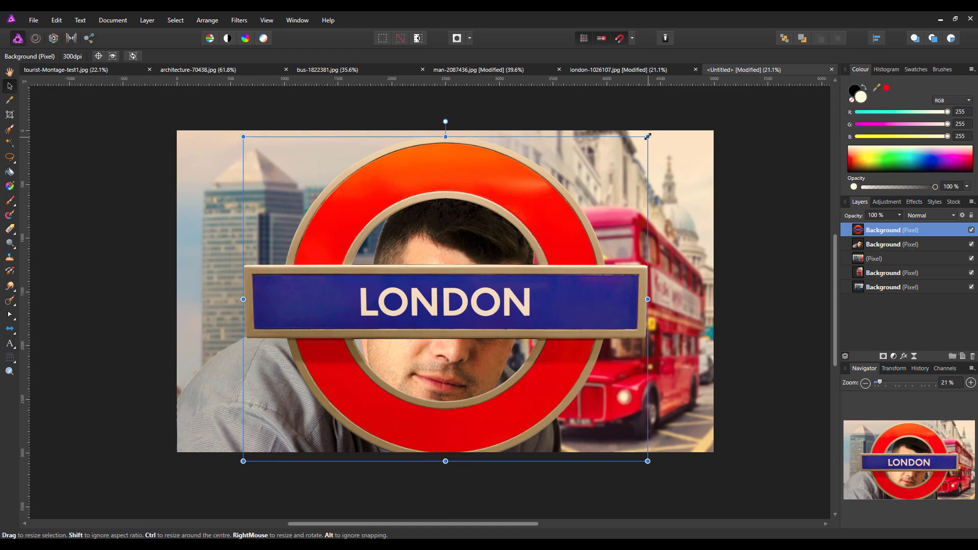
{"action": "left_click_drag", "start_coordinate": [648, 137], "coordinate": [636, 148]}
{"action": "left_click_drag", "start_coordinate": [481, 313], "coordinate": [392, 300]}
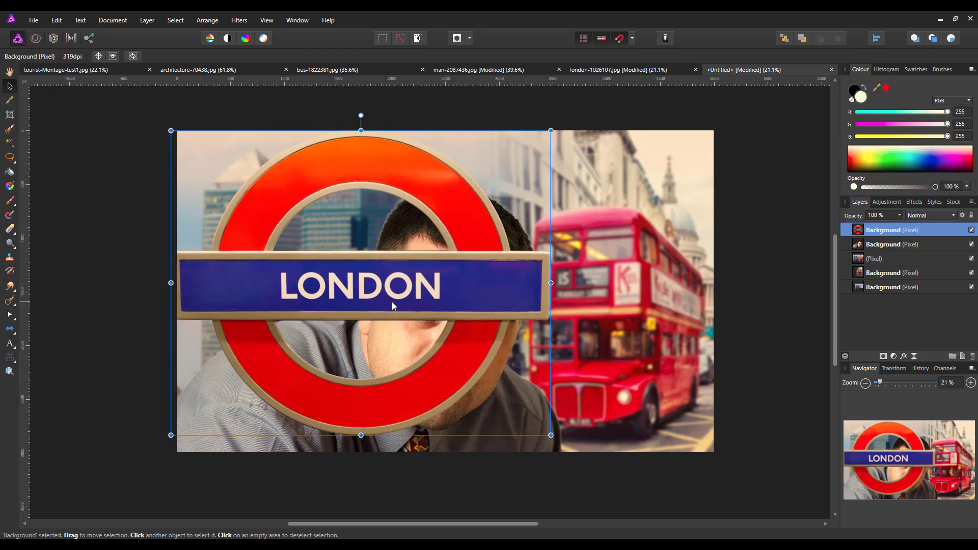
Set the roundel layer to Soft Light, scale it down further, and align it to the image's left edge.
{"action": "left_click", "coordinate": [953, 215]}
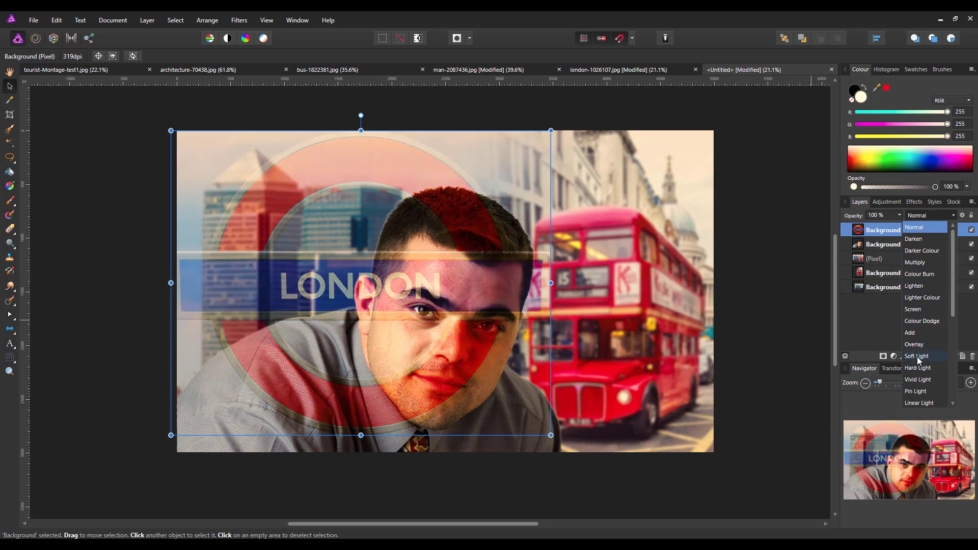
{"action": "left_click", "coordinate": [917, 356]}
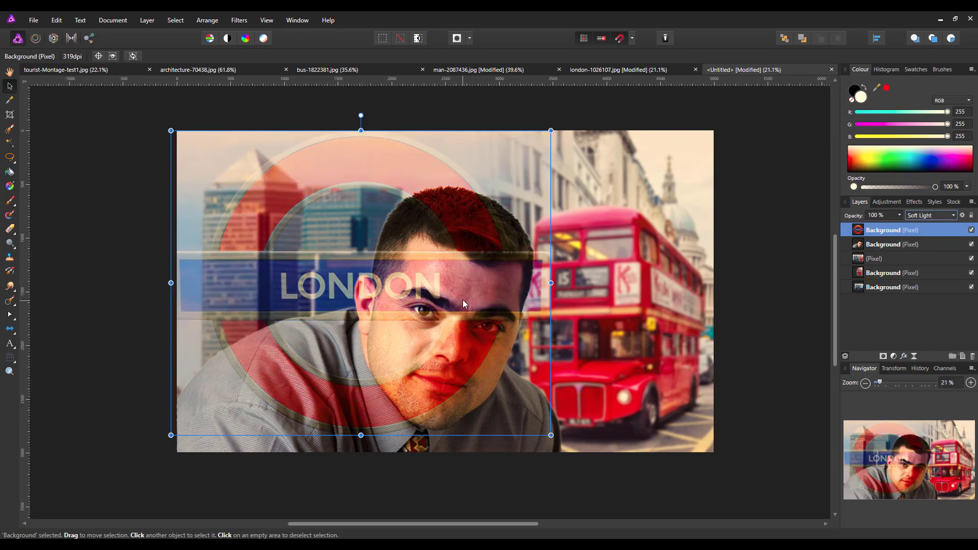
{"action": "mouse_move", "coordinate": [462, 300]}
{"action": "left_mouse_down"}
{"action": "mouse_move", "coordinate": [478, 296]}
{"action": "mouse_move", "coordinate": [457, 298]}
{"action": "mouse_move", "coordinate": [463, 292]}
{"action": "left_mouse_up"}
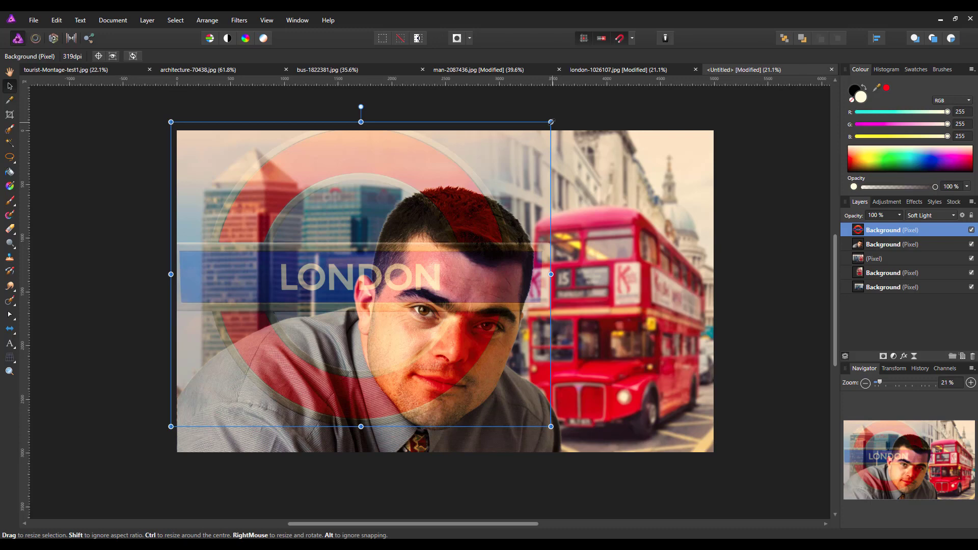
{"action": "left_click_drag", "start_coordinate": [551, 122], "coordinate": [507, 157]}
{"action": "left_click_drag", "start_coordinate": [454, 302], "coordinate": [420, 288]}
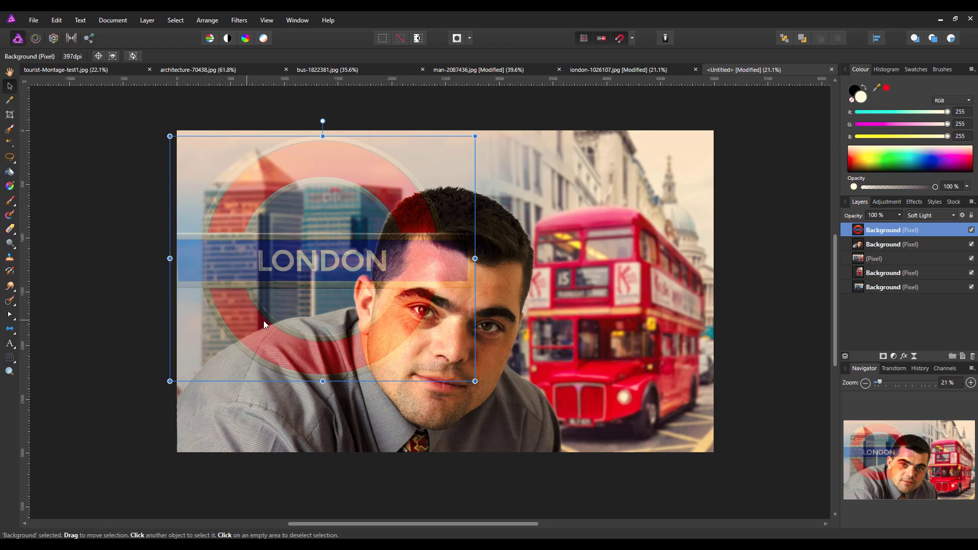
{"action": "left_click_drag", "start_coordinate": [349, 263], "coordinate": [353, 263]}
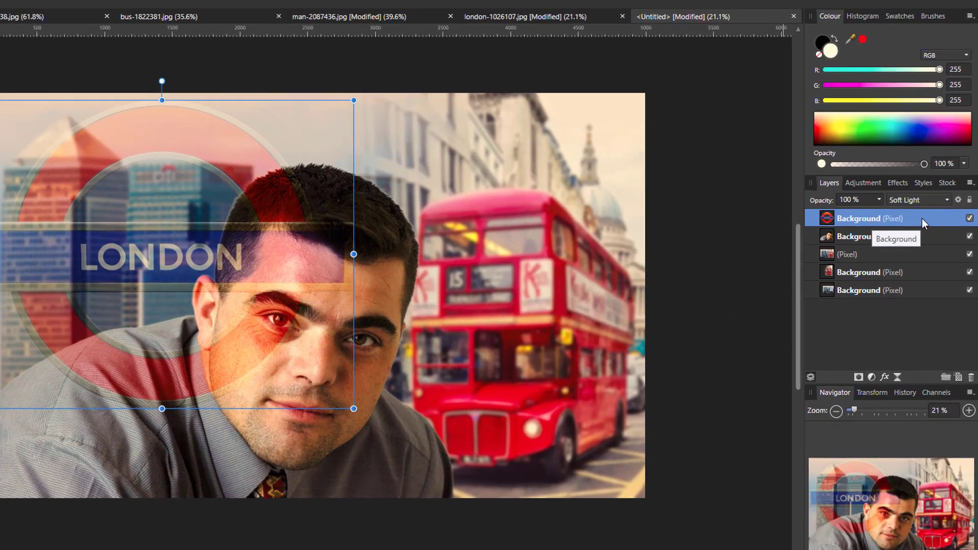
Move the LONDON roundel layer below the man layer in the Layers panel.
{"action": "double_click", "coordinate": [933, 230]}
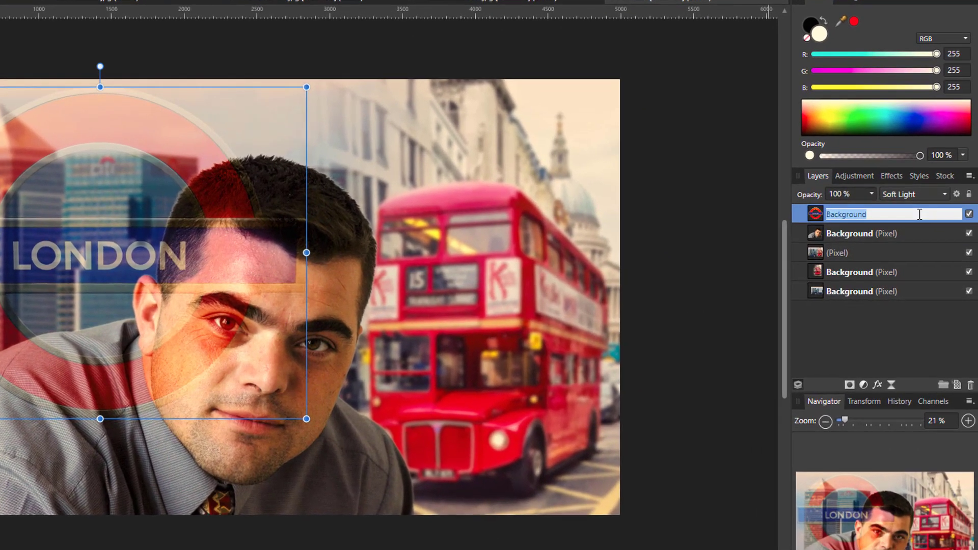
{"action": "key", "text": "Return"}
{"action": "left_click_drag", "start_coordinate": [919, 217], "coordinate": [845, 243]}
{"action": "left_click_drag", "start_coordinate": [940, 248], "coordinate": [937, 245]}
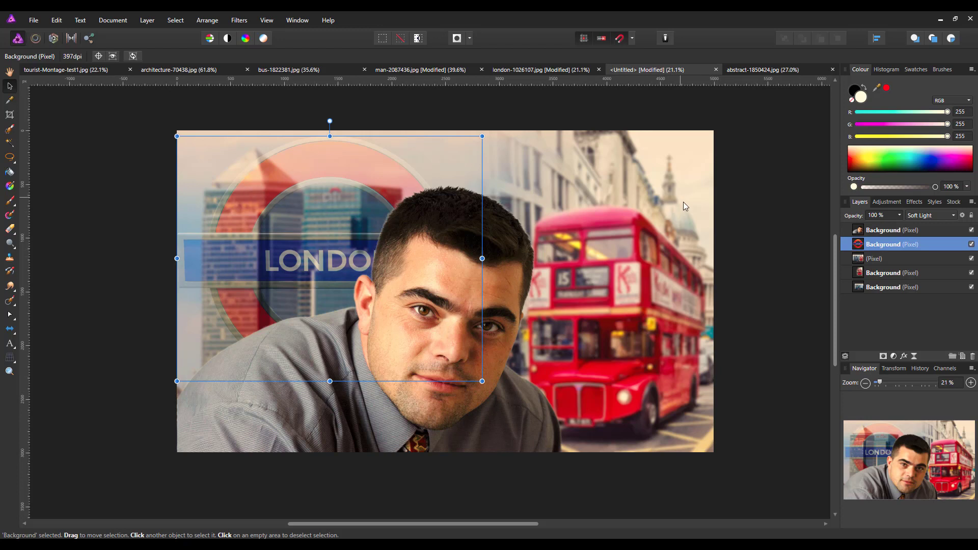
Fade the roundel layer to 50% opacity.
{"action": "left_click", "coordinate": [899, 216]}
{"action": "left_click_drag", "start_coordinate": [899, 225], "coordinate": [865, 233]}
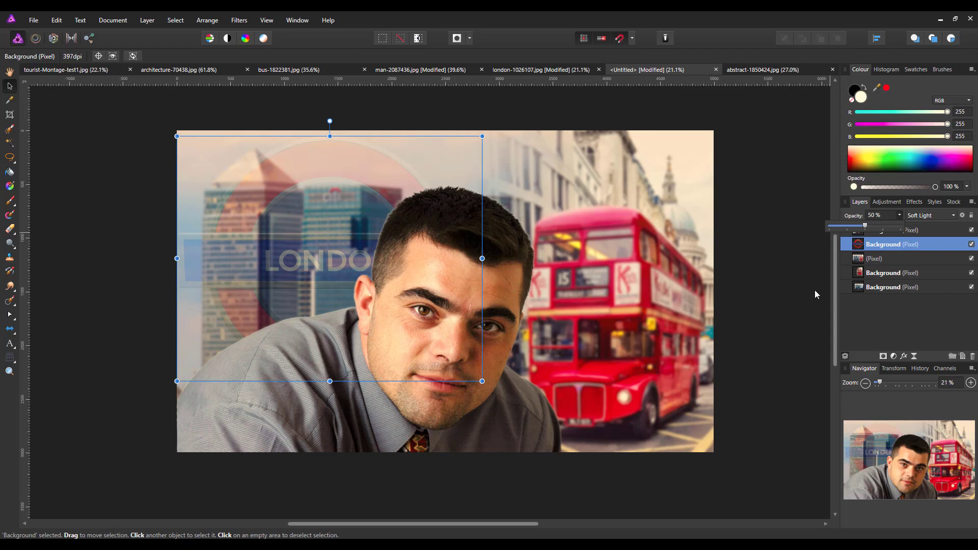
{"action": "left_click", "coordinate": [834, 270]}
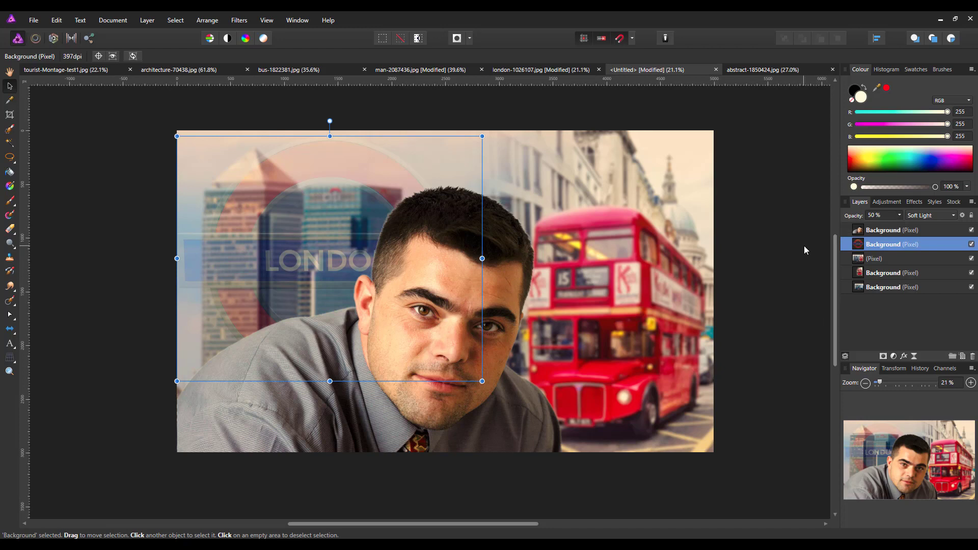
Copy the grunge texture layer from the abstract-1850424.jpg document.
{"action": "left_click", "coordinate": [765, 71]}
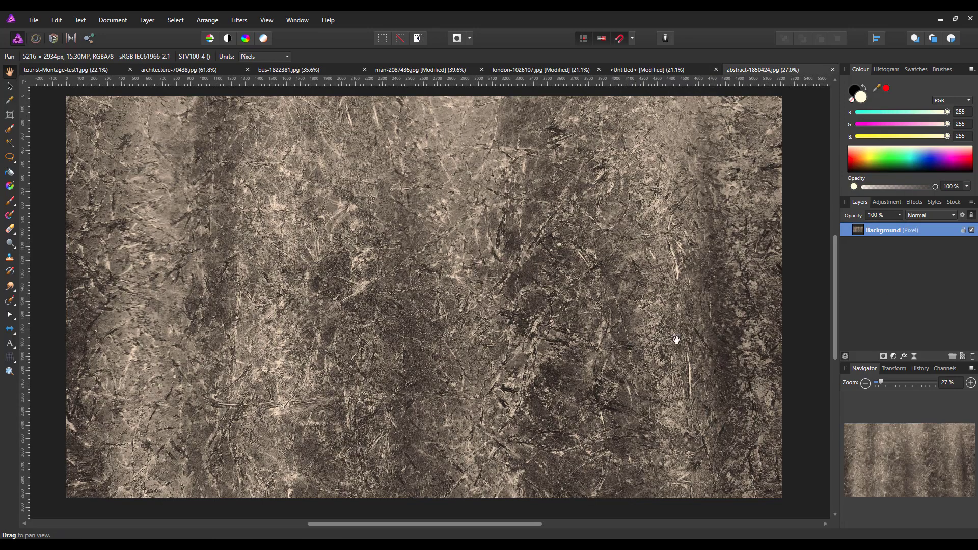
{"action": "right_click", "coordinate": [890, 230]}
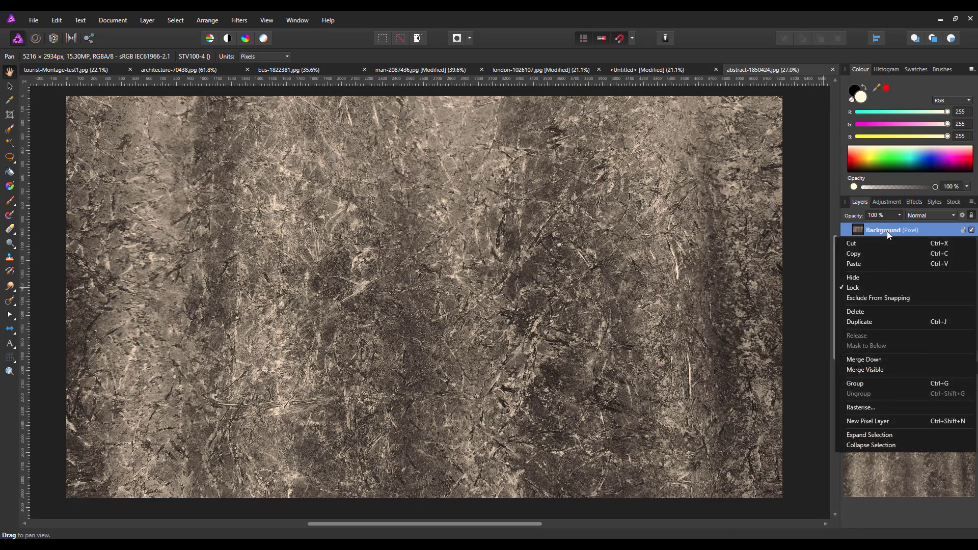
{"action": "left_click", "coordinate": [855, 252]}
Paste the texture into the Untitled montage and stretch it to the bottom and left edges.
{"action": "left_click", "coordinate": [663, 70]}
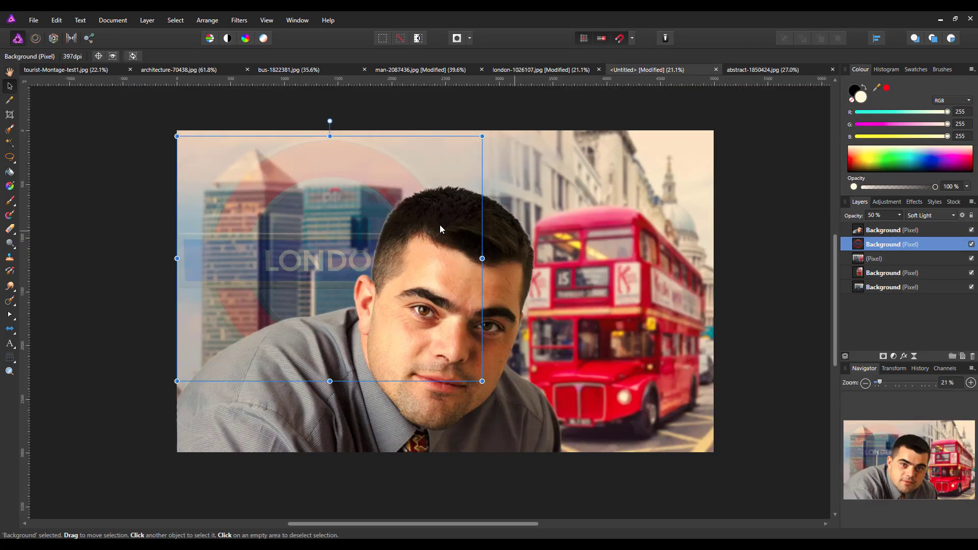
{"action": "left_click", "coordinate": [56, 22]}
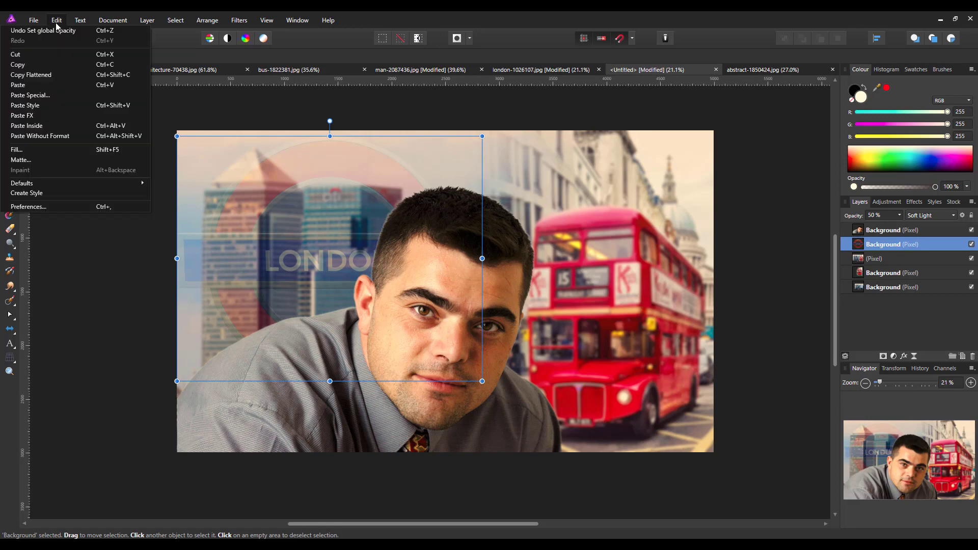
{"action": "left_click", "coordinate": [18, 85]}
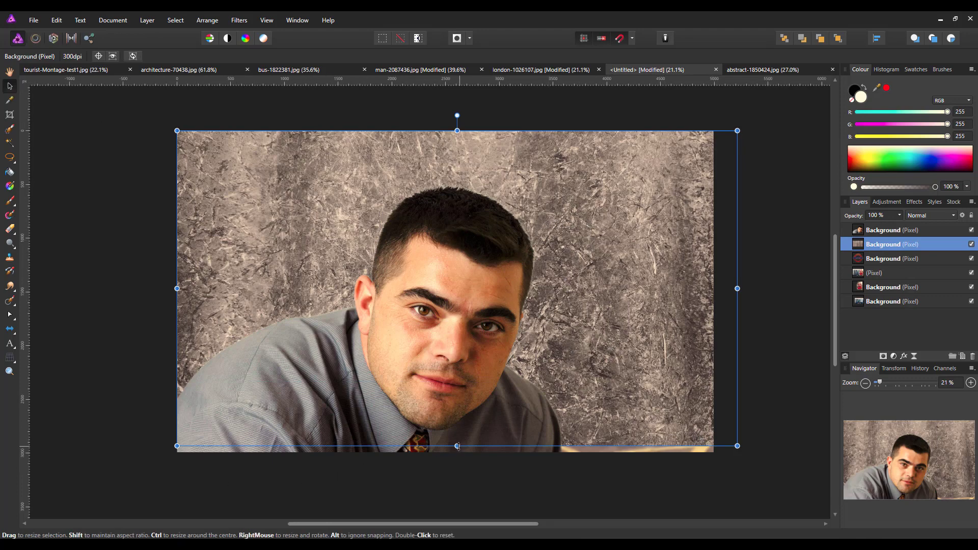
{"action": "left_click_drag", "start_coordinate": [457, 445], "coordinate": [458, 462]}
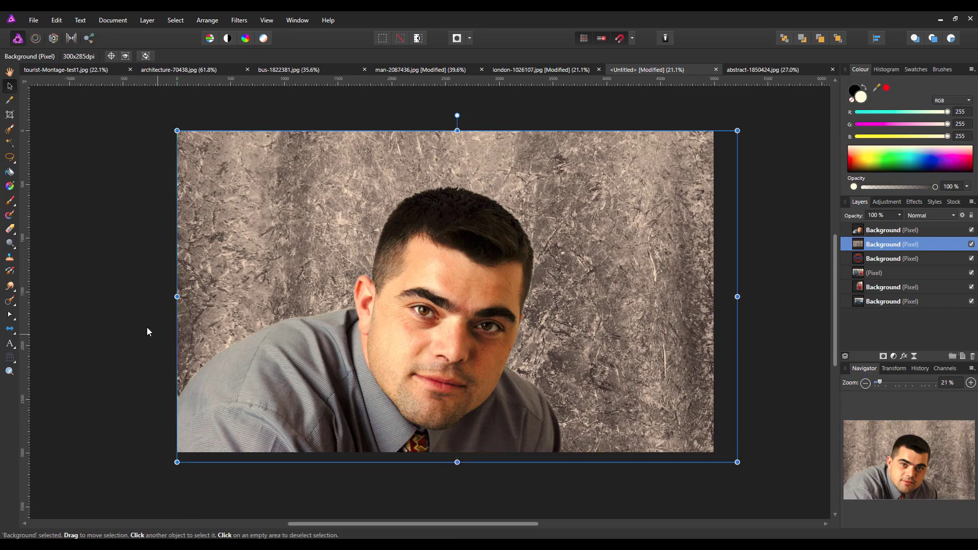
{"action": "left_click_drag", "start_coordinate": [177, 297], "coordinate": [166, 297]}
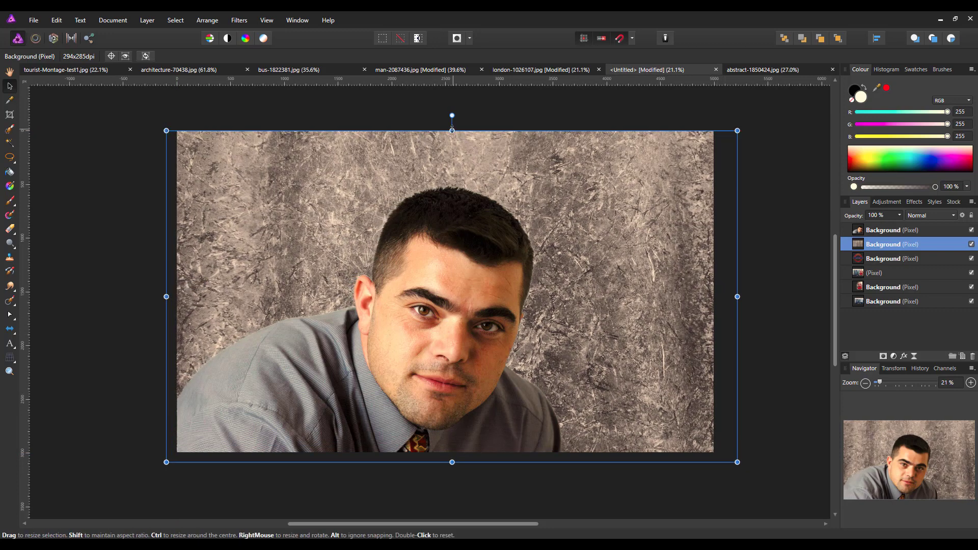
Stretch the texture over the top edge, then blend it in Overlay mode at 62% opacity.
{"action": "left_click_drag", "start_coordinate": [452, 130], "coordinate": [452, 125]}
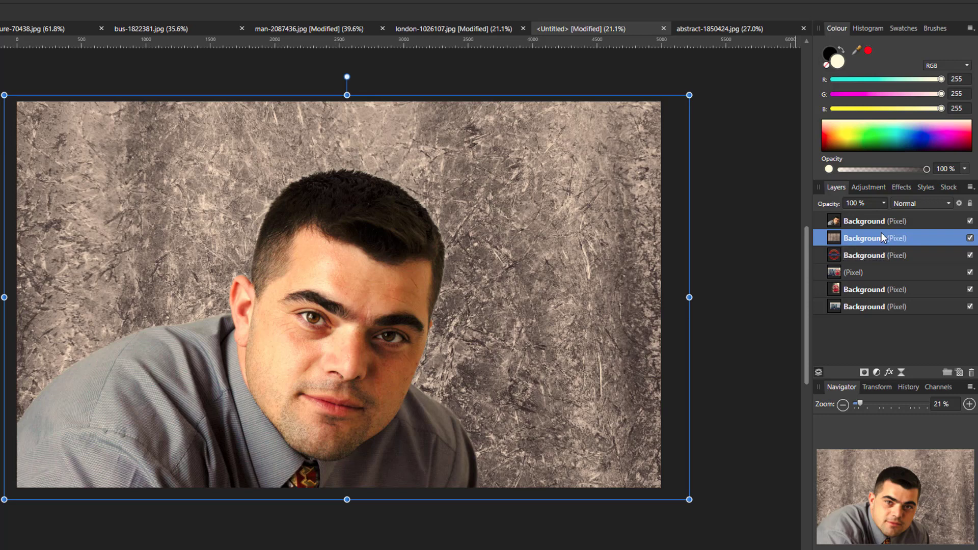
{"action": "left_click", "coordinate": [949, 203]}
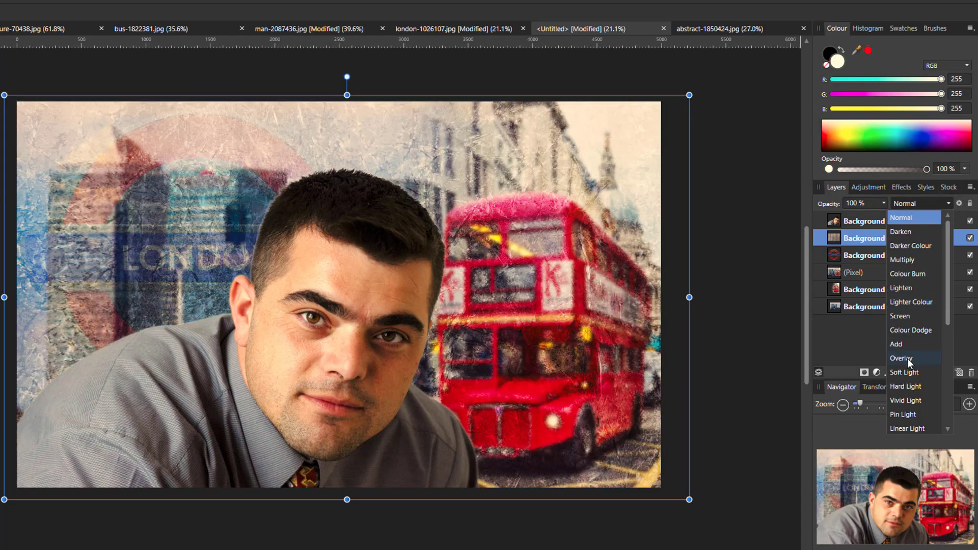
{"action": "left_click", "coordinate": [907, 359]}
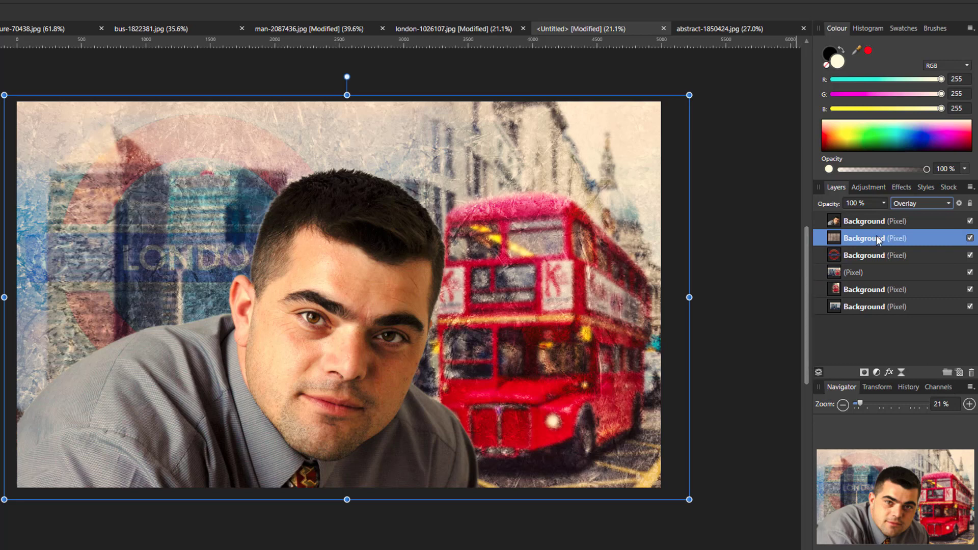
{"action": "left_click", "coordinate": [884, 203]}
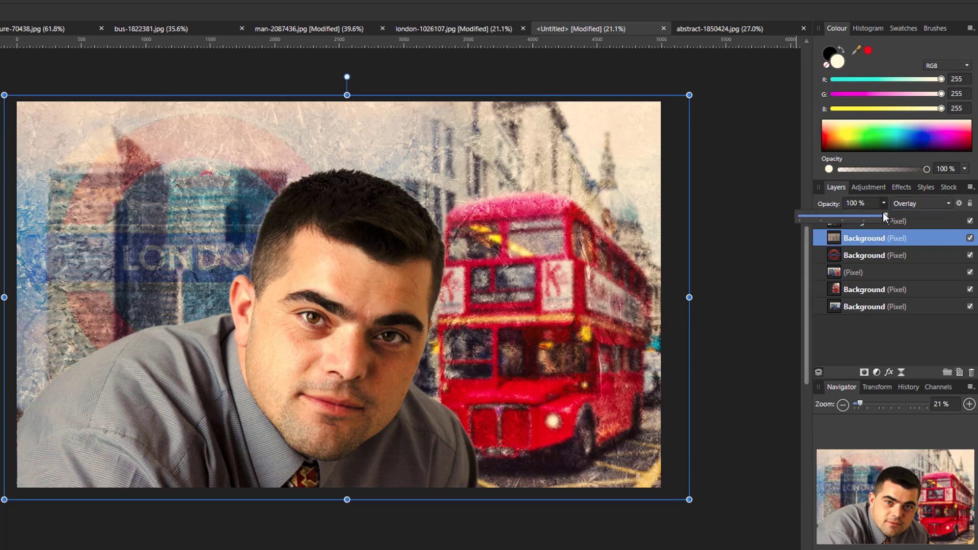
{"action": "left_click_drag", "start_coordinate": [884, 218], "coordinate": [861, 221]}
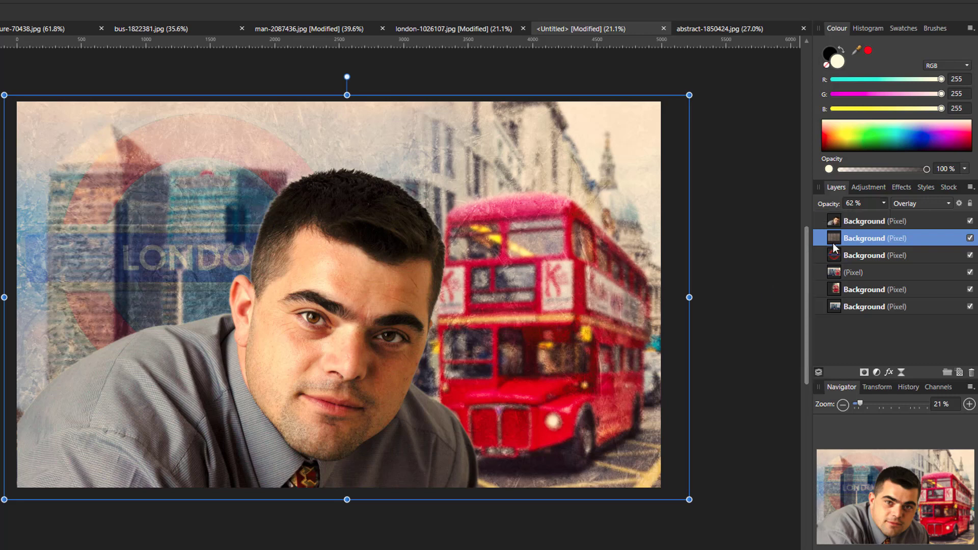
{"action": "double_click", "coordinate": [928, 240]}
{"action": "left_click_drag", "start_coordinate": [928, 241], "coordinate": [925, 216]}
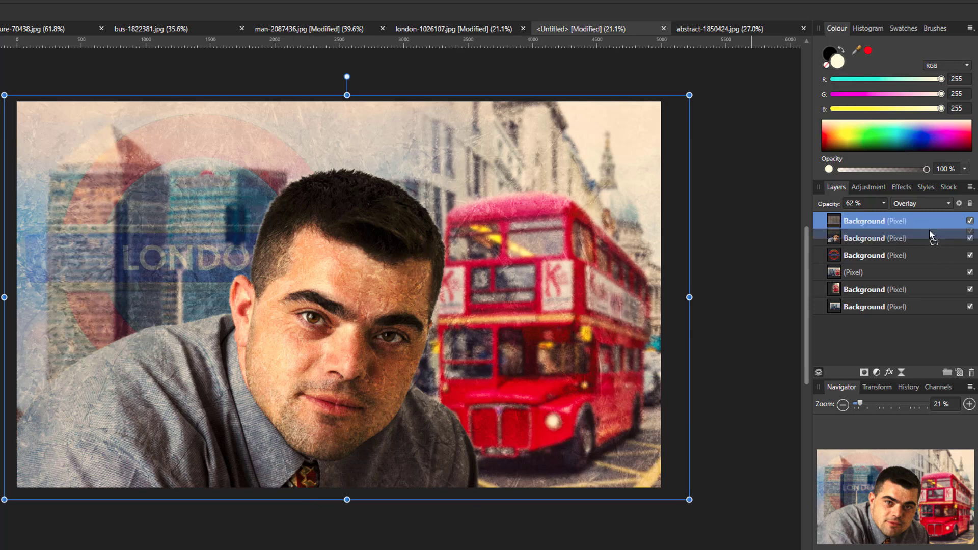
{"action": "left_click_drag", "start_coordinate": [929, 245], "coordinate": [929, 244]}
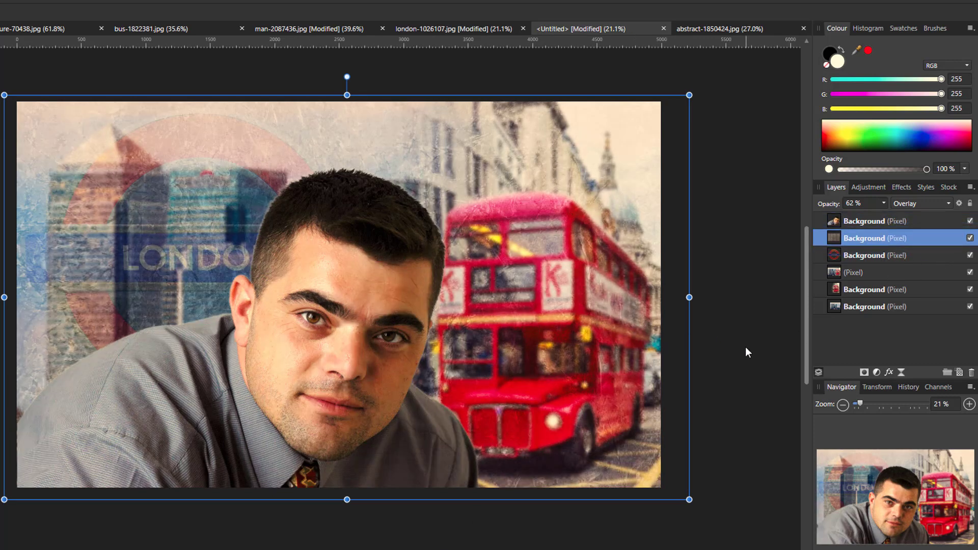